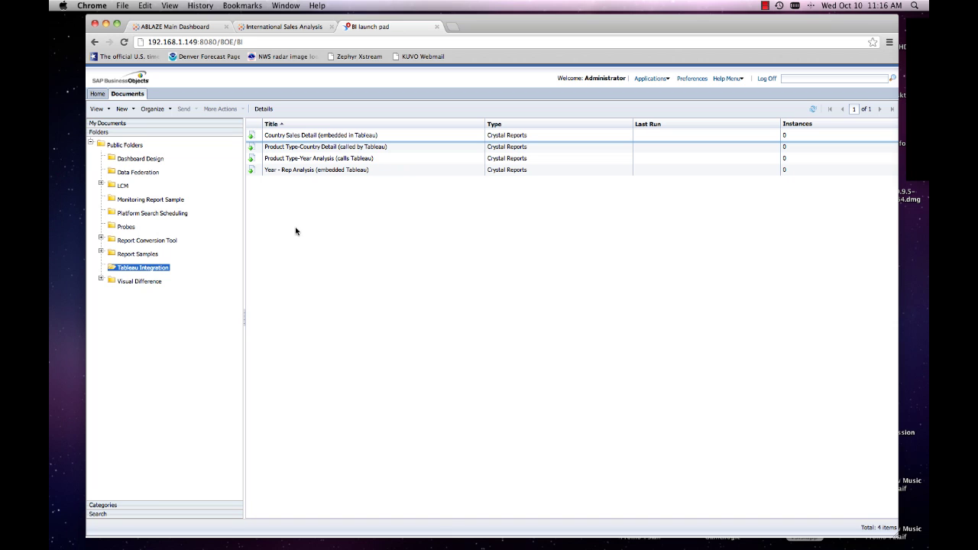
Compare International Sales Analysis with the ABLAZE Main Dashboard, ending on the dashboard's US Unit Sales map.
{"action": "left_click", "coordinate": [261, 29]}
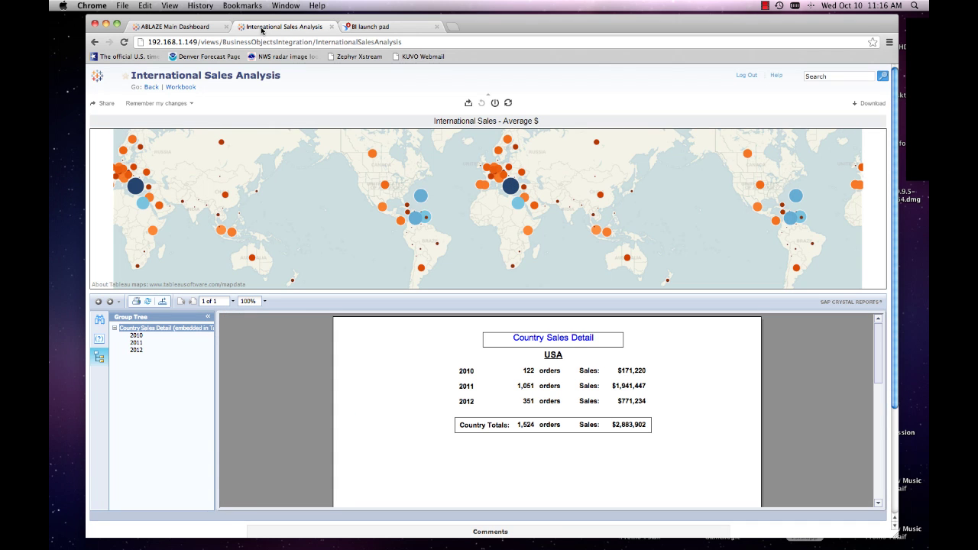
{"action": "left_click", "coordinate": [191, 29]}
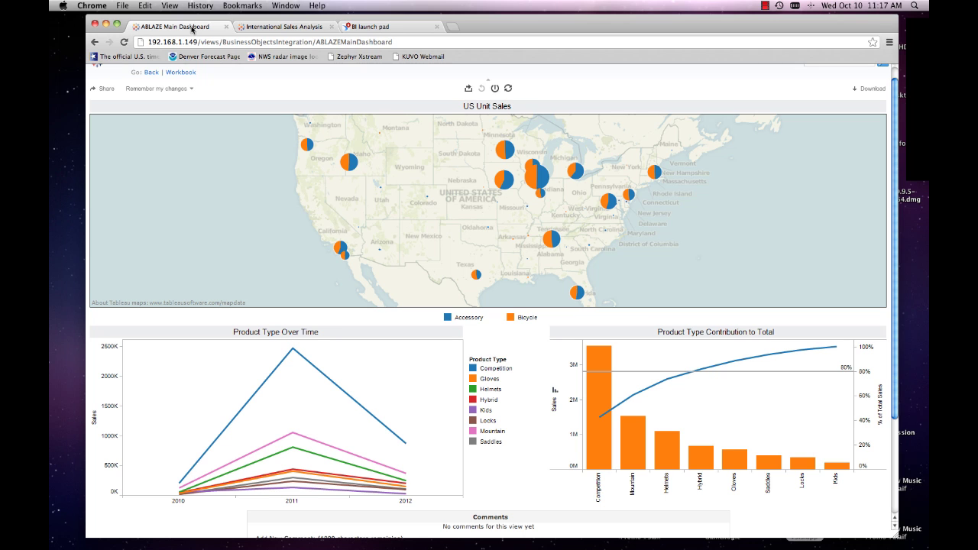
{"action": "left_click", "coordinate": [250, 29]}
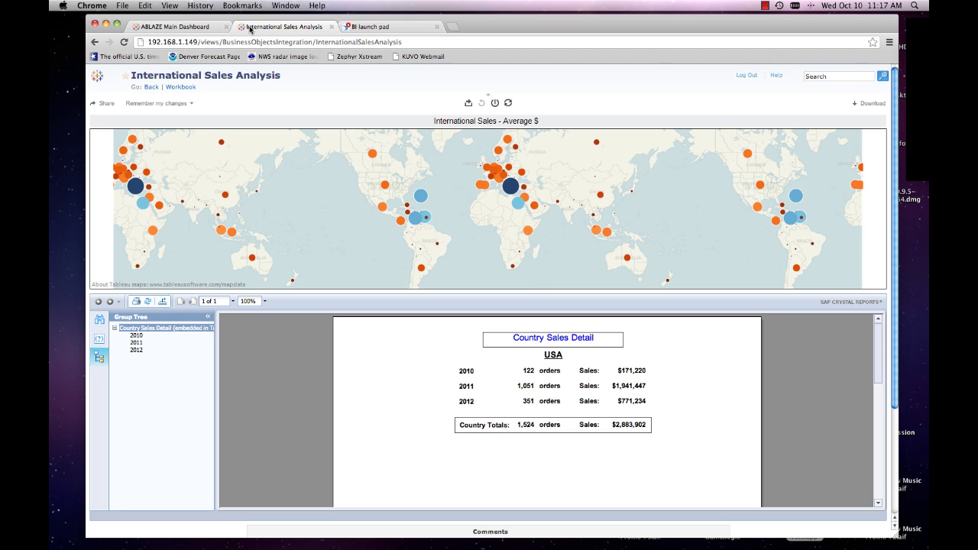
{"action": "left_click", "coordinate": [363, 28]}
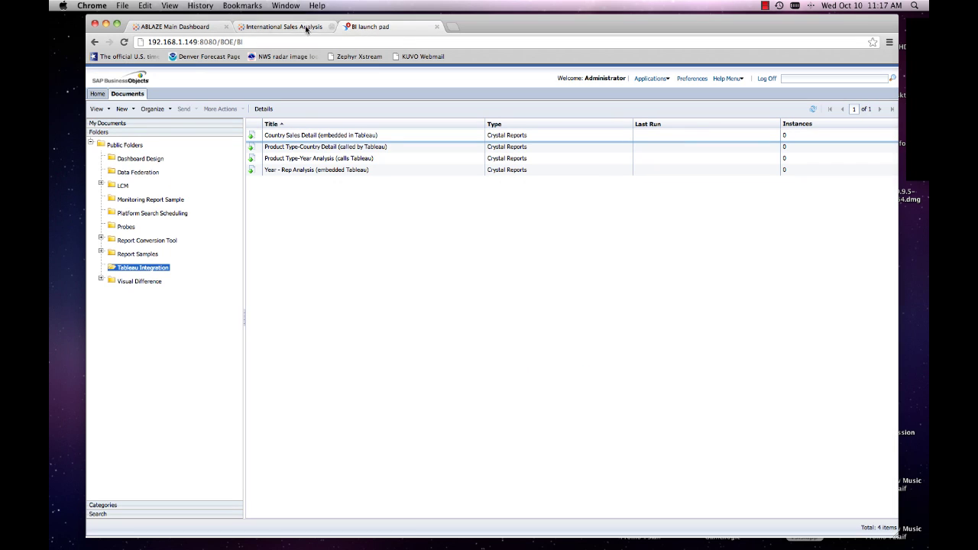
{"action": "left_click", "coordinate": [196, 29]}
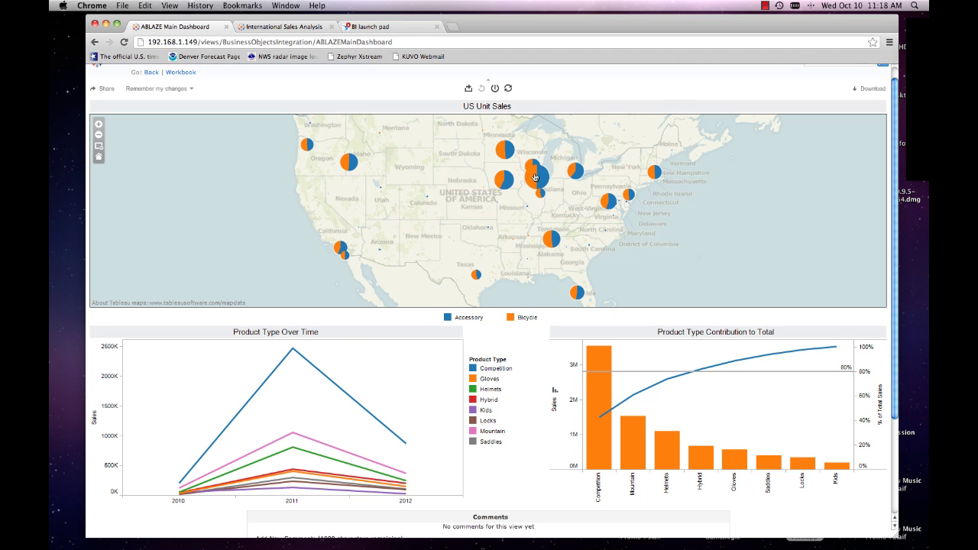
{"action": "mouse_move", "coordinate": [536, 177]}
{"action": "mouse_move", "coordinate": [306, 149]}
{"action": "mouse_move", "coordinate": [343, 165]}
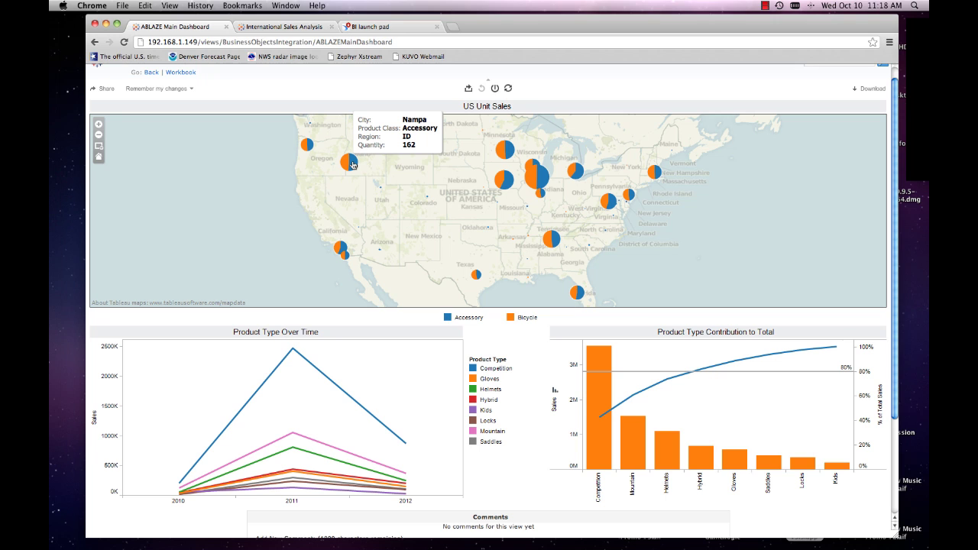
{"action": "mouse_move", "coordinate": [506, 188]}
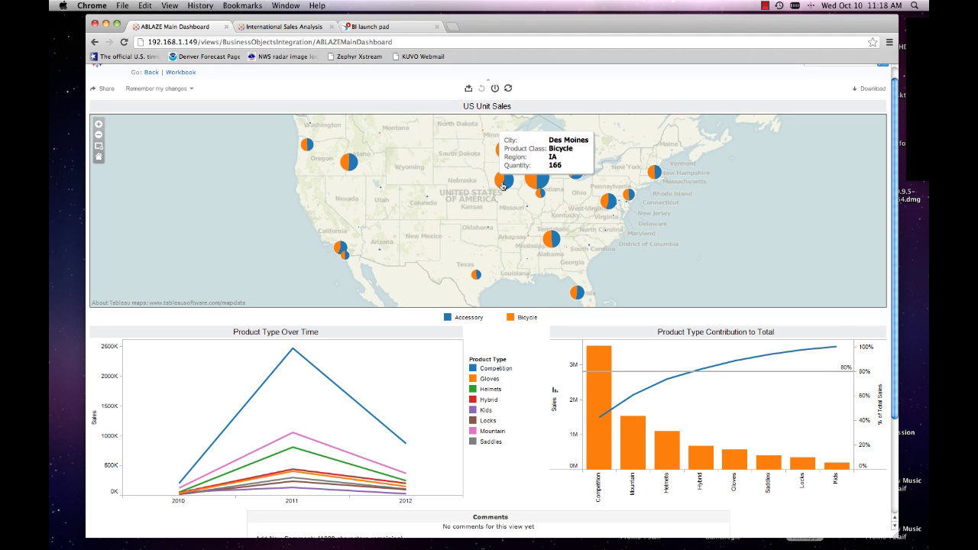
{"action": "left_click", "coordinate": [507, 185]}
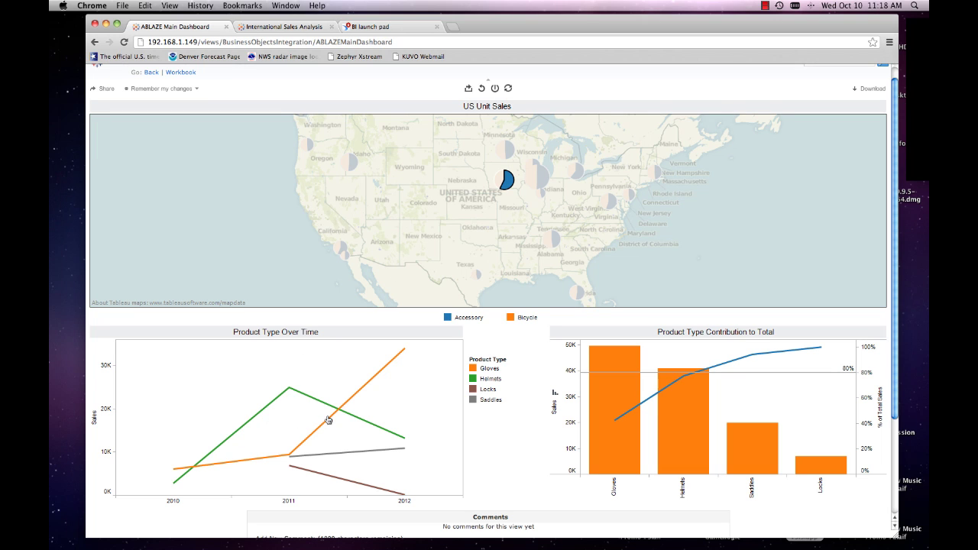
{"action": "mouse_move", "coordinate": [328, 420]}
{"action": "mouse_move", "coordinate": [666, 410]}
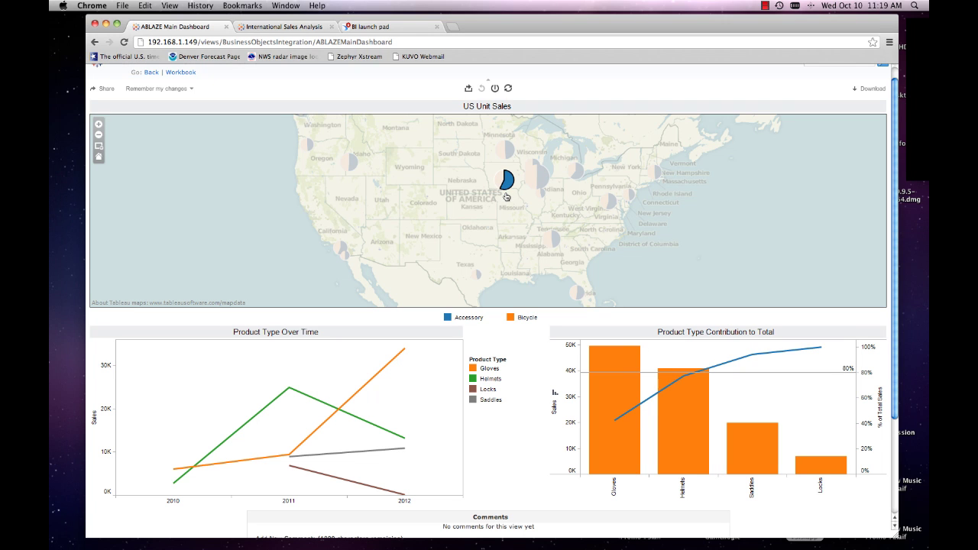
{"action": "left_click", "coordinate": [506, 197]}
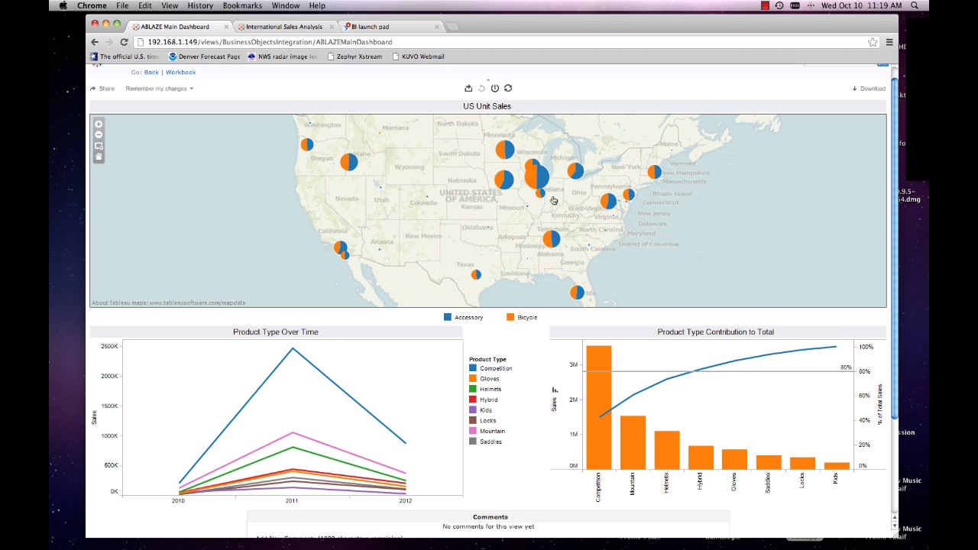
{"action": "mouse_move", "coordinate": [601, 377]}
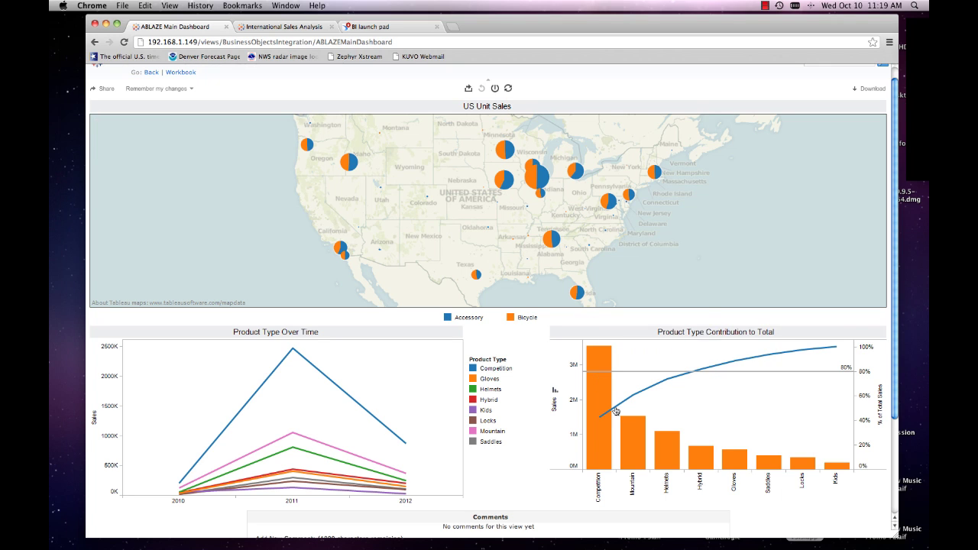
{"action": "mouse_move", "coordinate": [598, 434]}
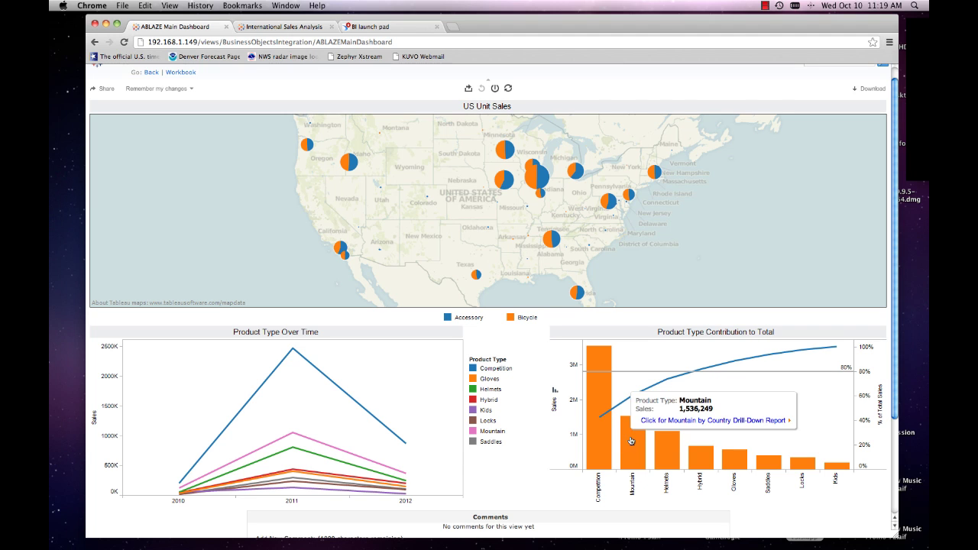
{"action": "mouse_move", "coordinate": [666, 445]}
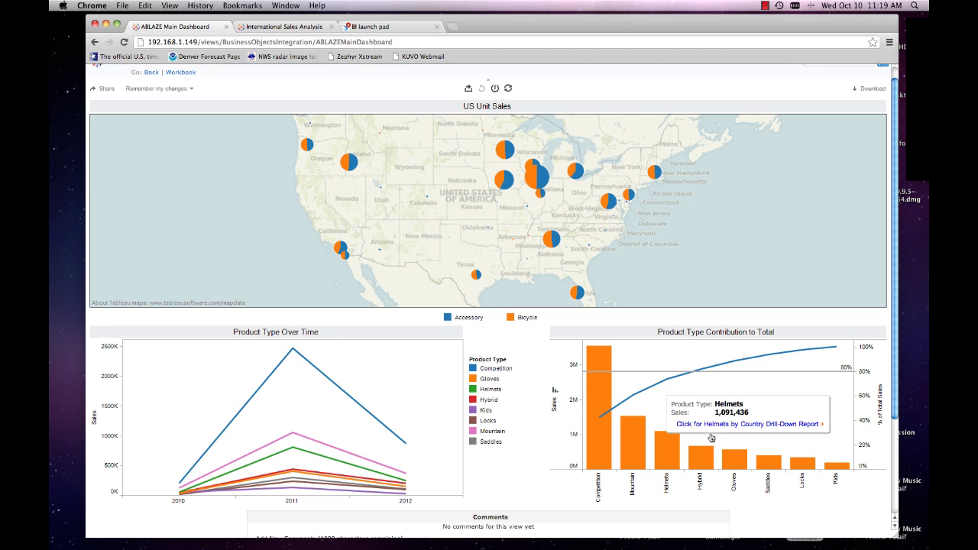
{"action": "mouse_move", "coordinate": [695, 373]}
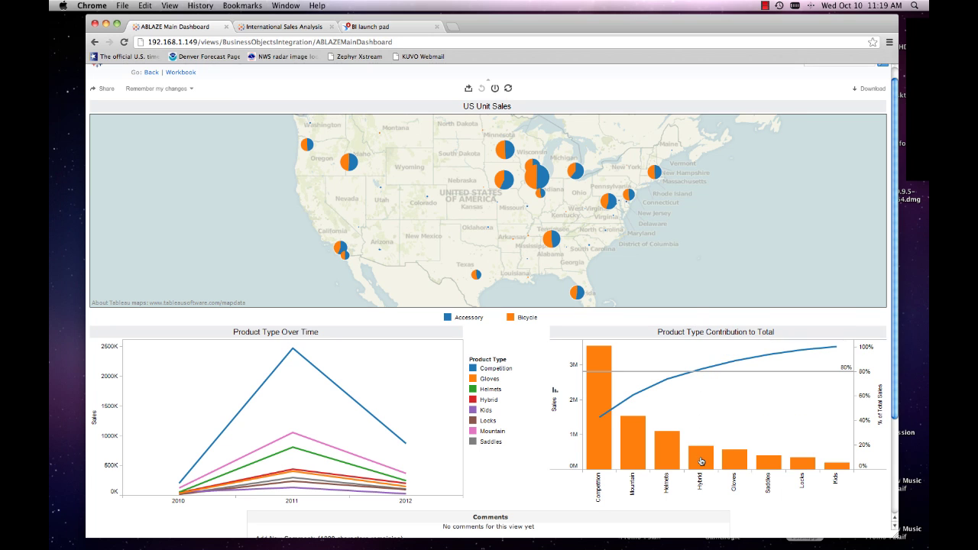
{"action": "mouse_move", "coordinate": [701, 461]}
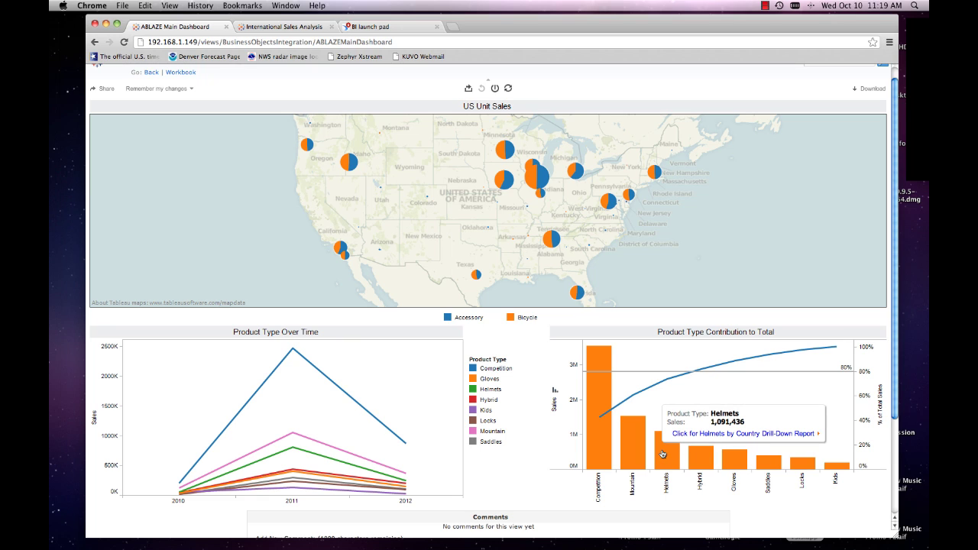
Open the Helmets by-country report and drill through USA and Canada to Australia's 2 orders totalling 172.
{"action": "left_click", "coordinate": [708, 434]}
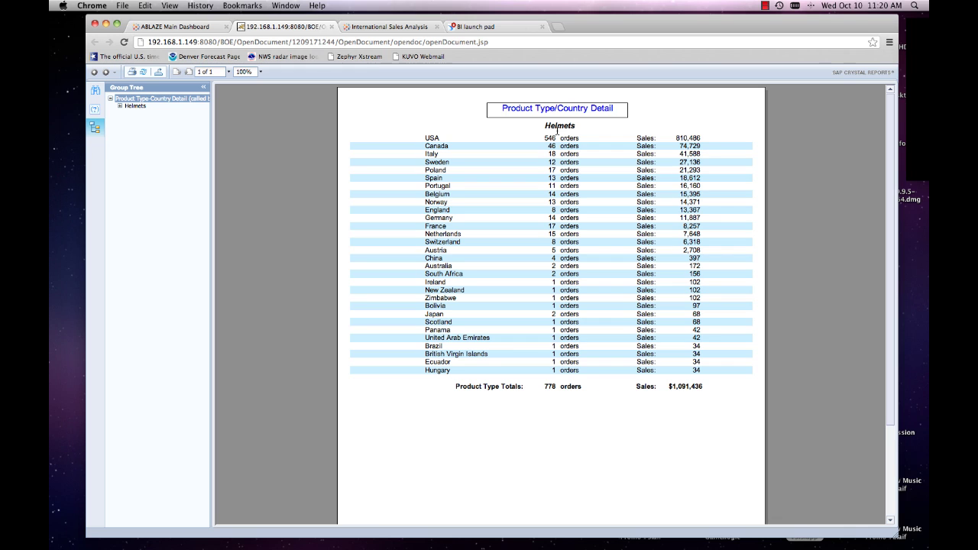
{"action": "left_click", "coordinate": [432, 139]}
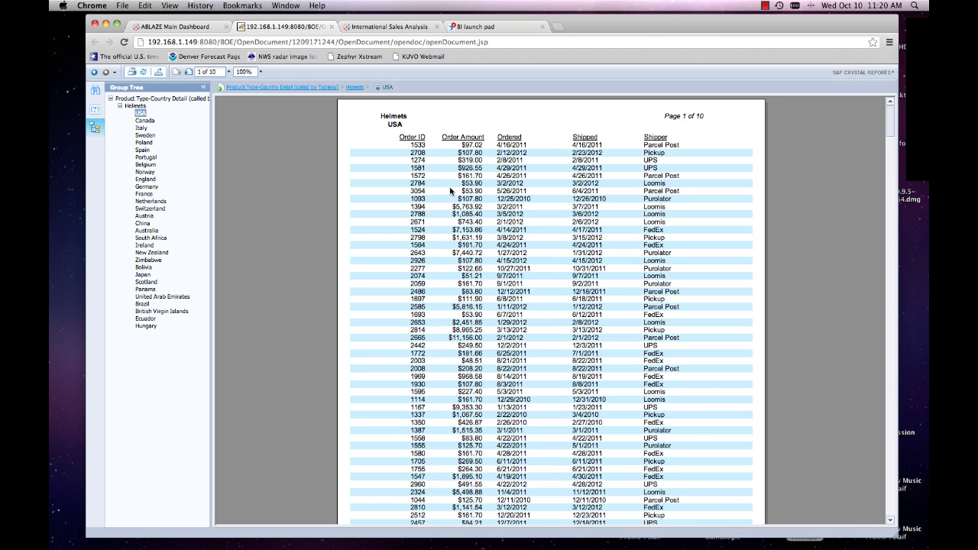
{"action": "left_click", "coordinate": [269, 90]}
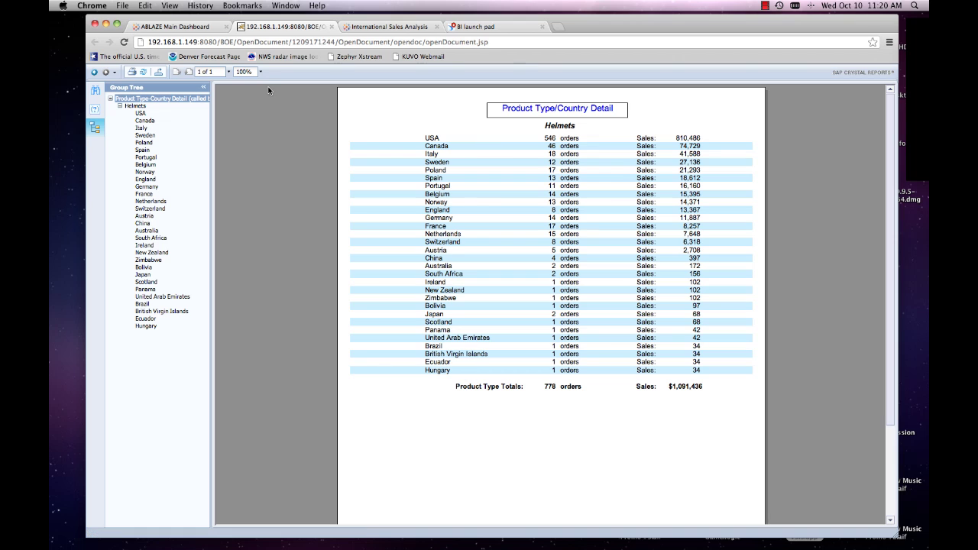
{"action": "left_click", "coordinate": [439, 146]}
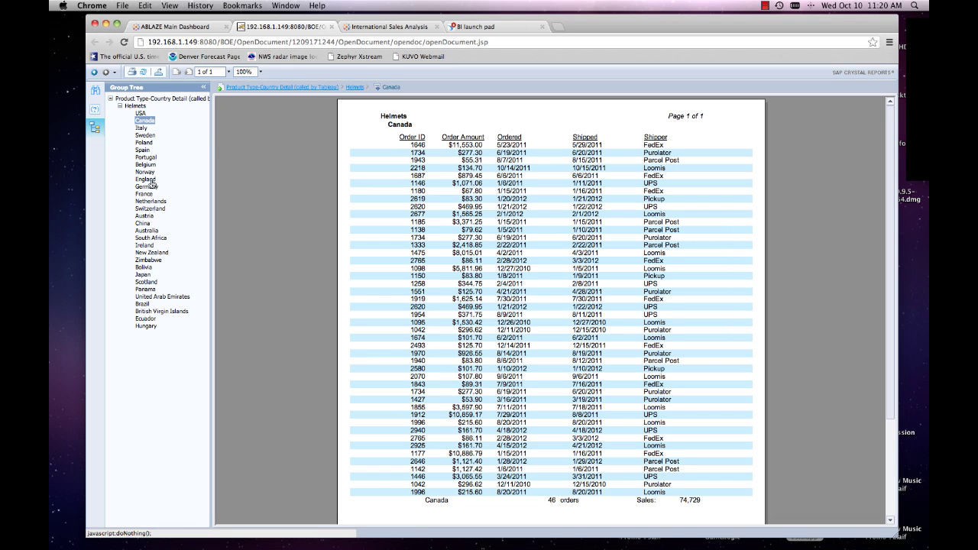
{"action": "left_click", "coordinate": [149, 231]}
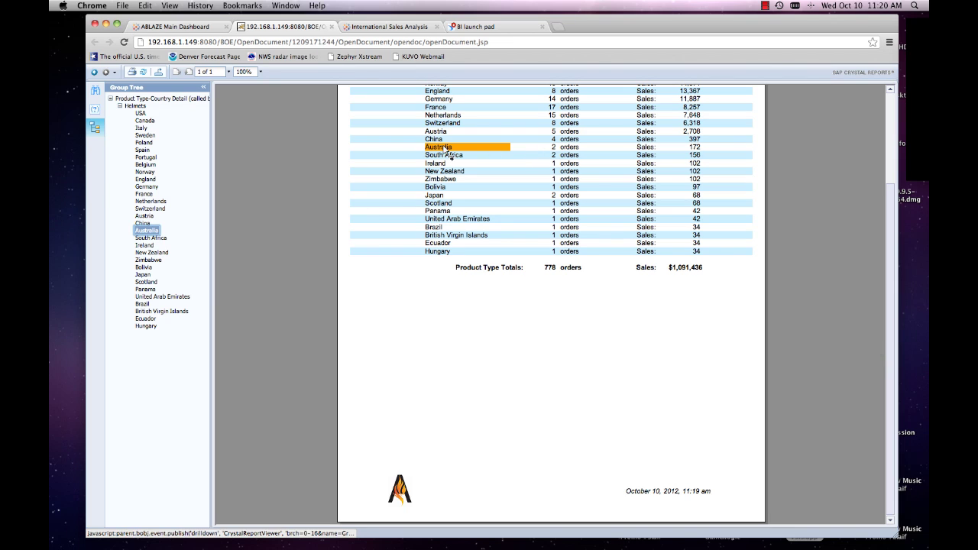
{"action": "left_click", "coordinate": [446, 149]}
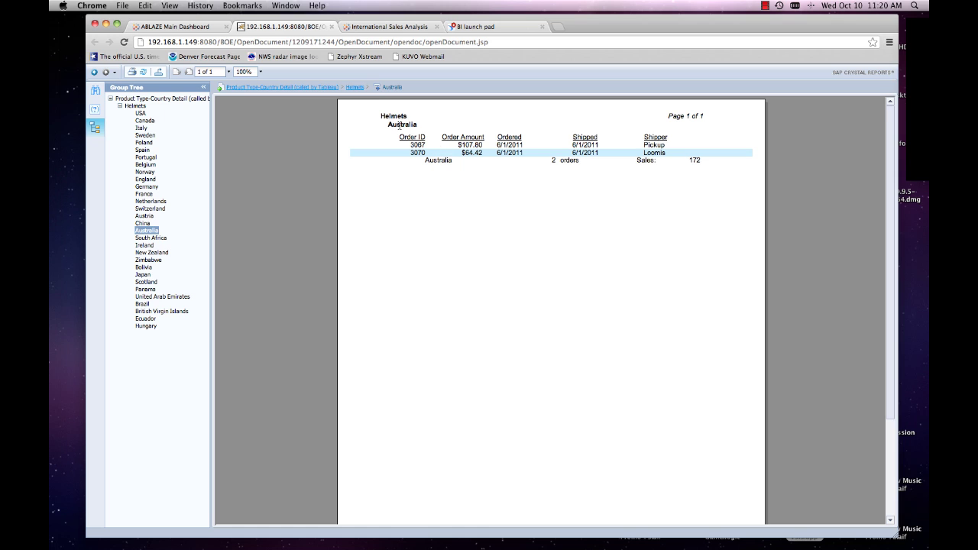
Open the Gloves by-country report, view USA's Gloves orders, then return to the ABLAZE dashboard.
{"action": "left_click", "coordinate": [194, 29]}
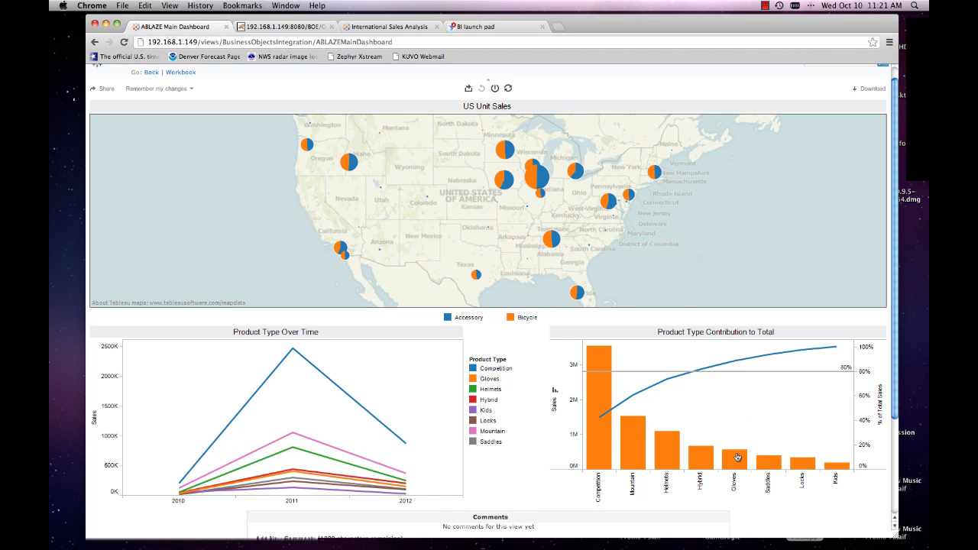
{"action": "mouse_move", "coordinate": [738, 458]}
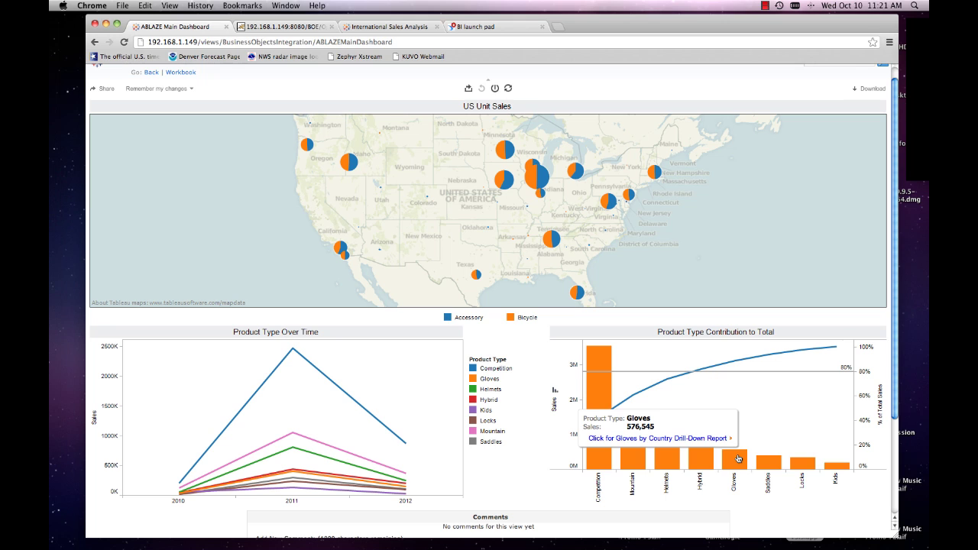
{"action": "left_click", "coordinate": [682, 439]}
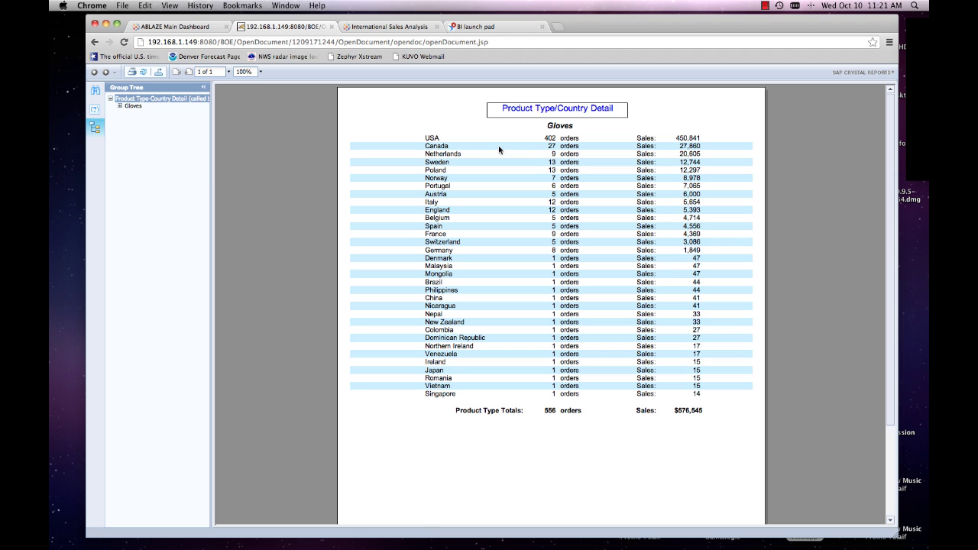
{"action": "left_click", "coordinate": [434, 140]}
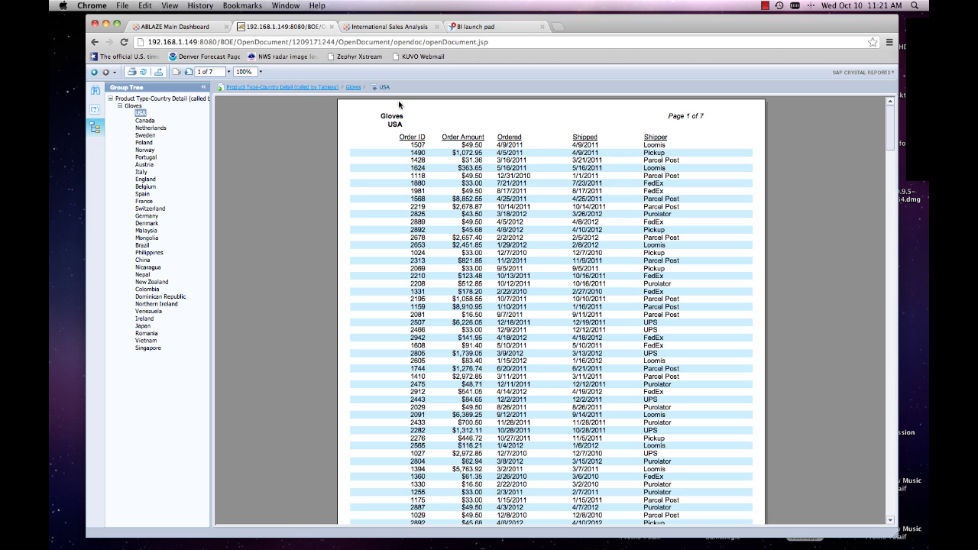
{"action": "left_click", "coordinate": [195, 29]}
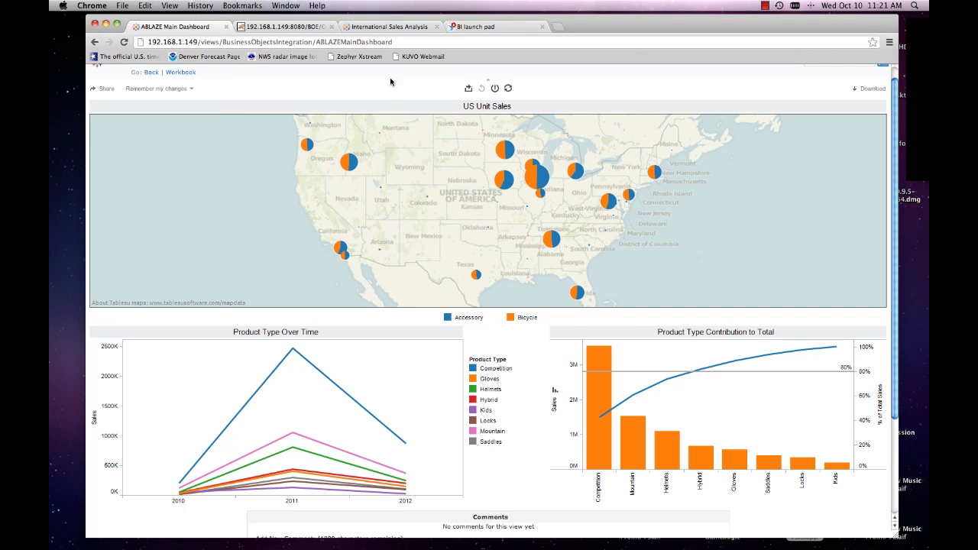
Open the Locks by-country report: 240 orders totalling $338,417, led by USA at 235,092.
{"action": "mouse_move", "coordinate": [600, 401]}
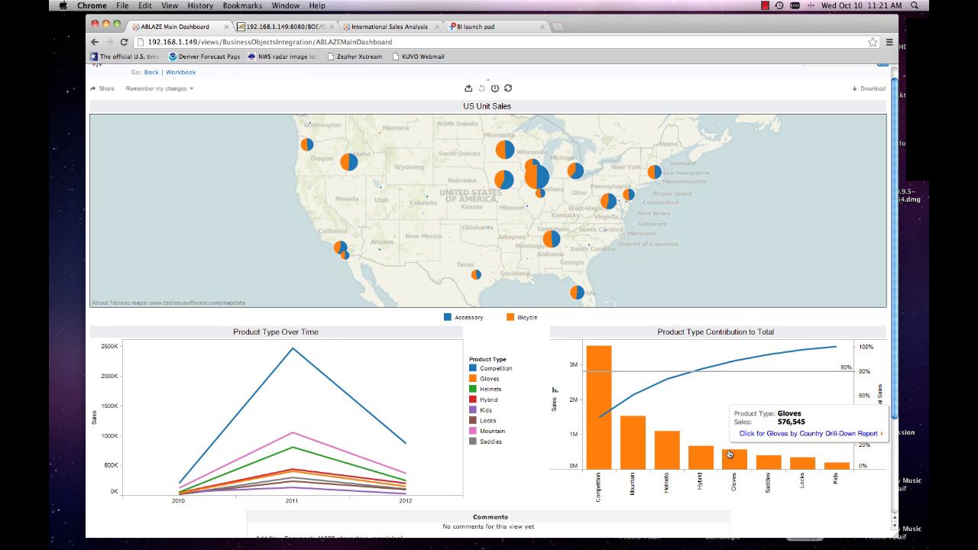
{"action": "mouse_move", "coordinate": [796, 466]}
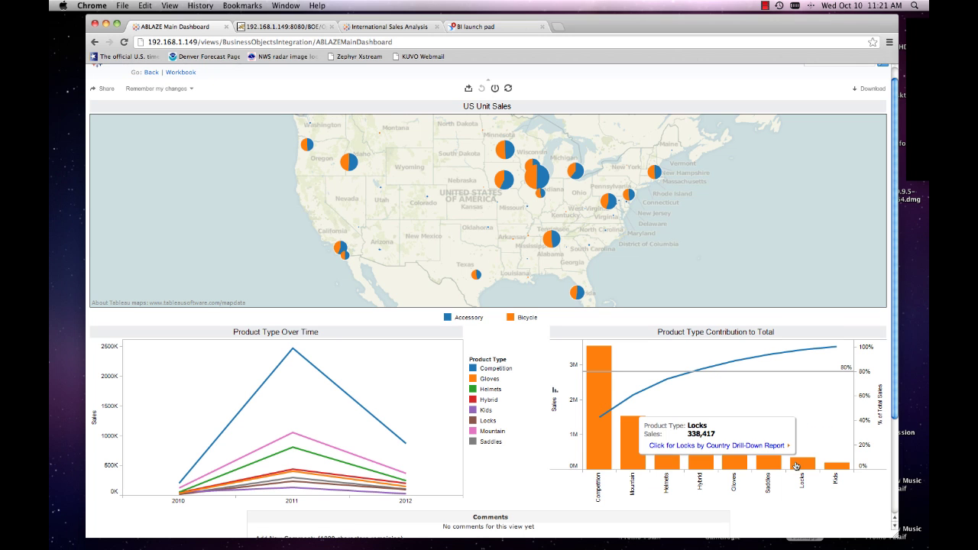
{"action": "left_click", "coordinate": [744, 449]}
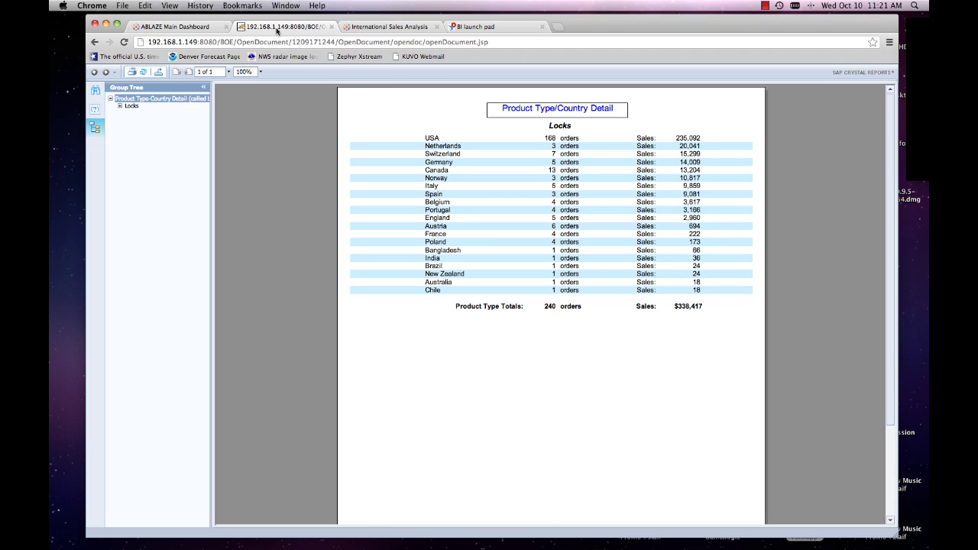
Compare the Locks report against the ABLAZE Main Dashboard, finishing on the dashboard.
{"action": "left_click", "coordinate": [191, 29]}
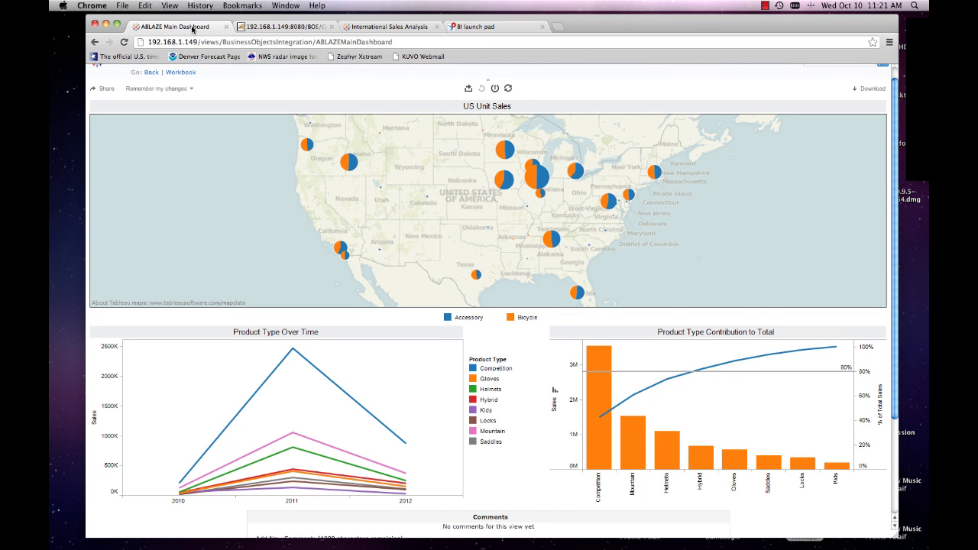
{"action": "left_click", "coordinate": [249, 29]}
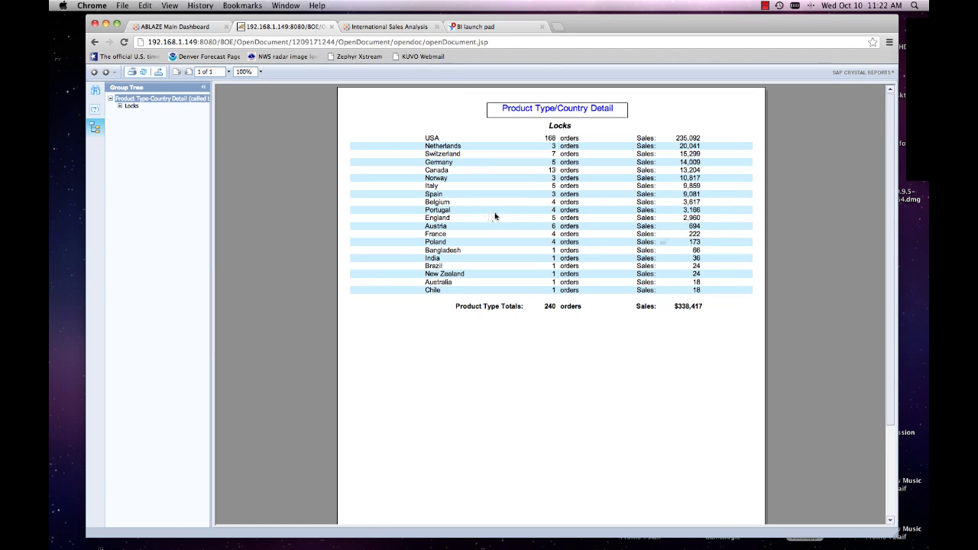
{"action": "left_click", "coordinate": [205, 29]}
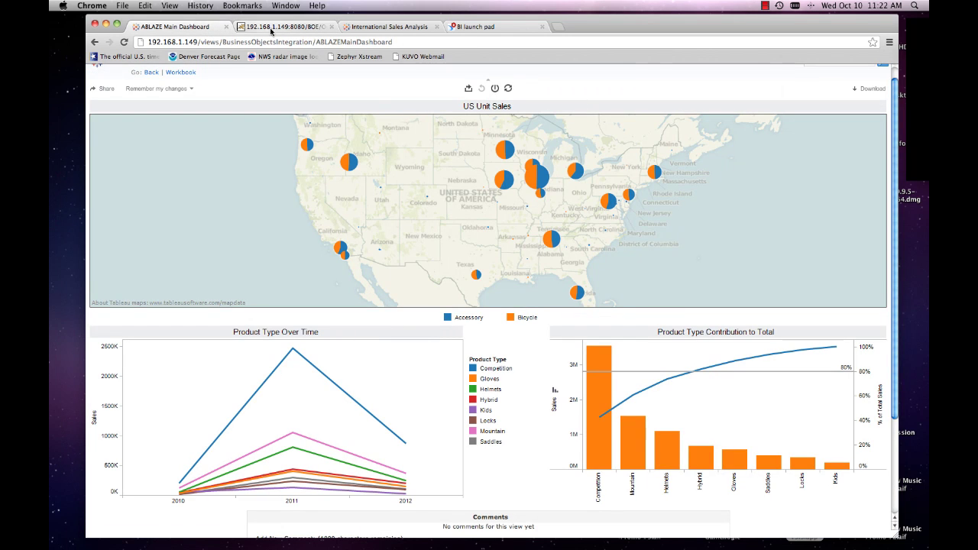
{"action": "left_click", "coordinate": [272, 29]}
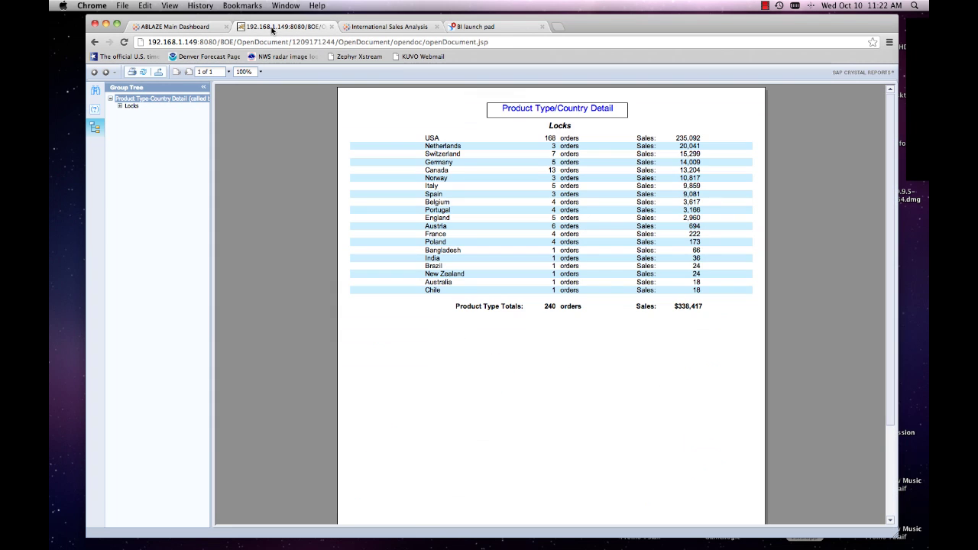
{"action": "left_click", "coordinate": [200, 28]}
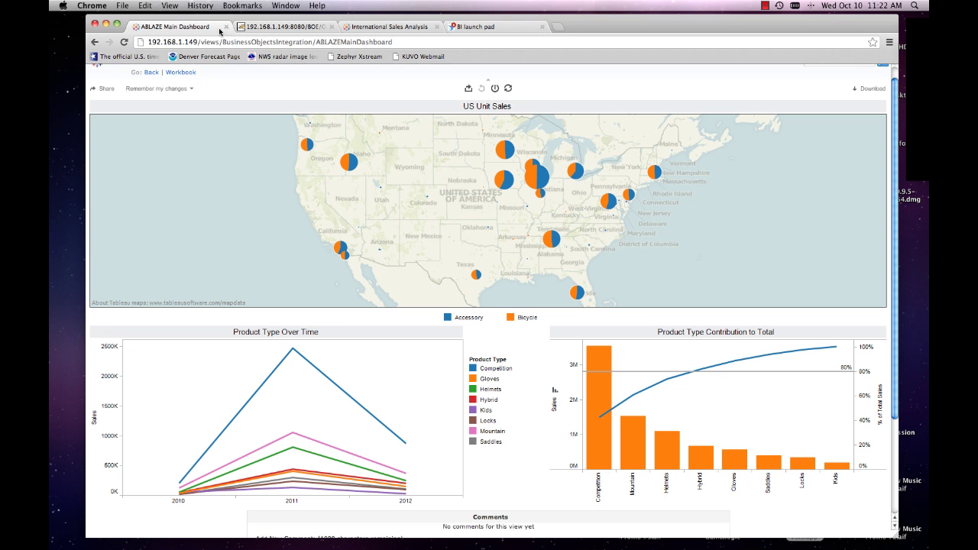
Open International Sales Analysis and read the average-sales tooltips on several world map marks.
{"action": "left_click", "coordinate": [363, 28]}
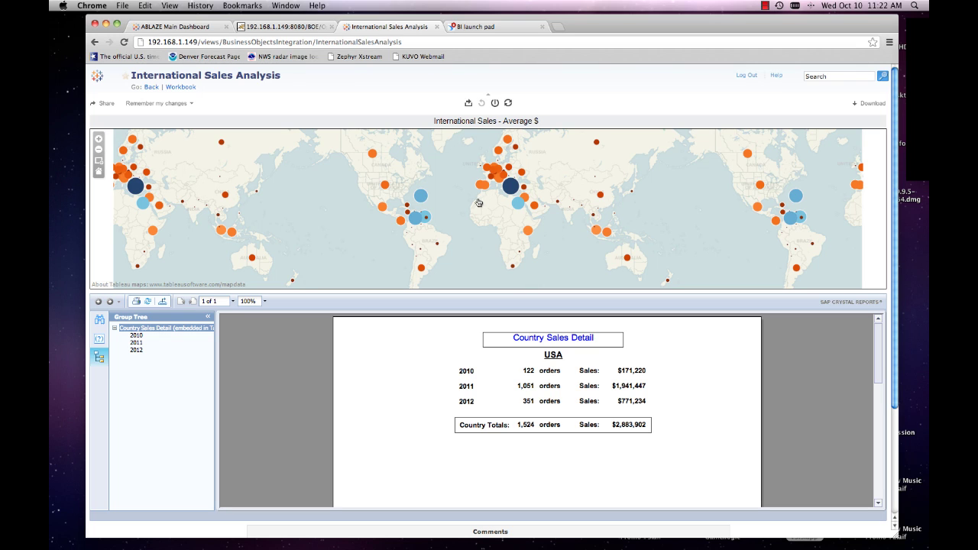
{"action": "mouse_move", "coordinate": [420, 203]}
{"action": "mouse_move", "coordinate": [132, 190]}
{"action": "mouse_move", "coordinate": [382, 191]}
{"action": "mouse_move", "coordinate": [558, 205]}
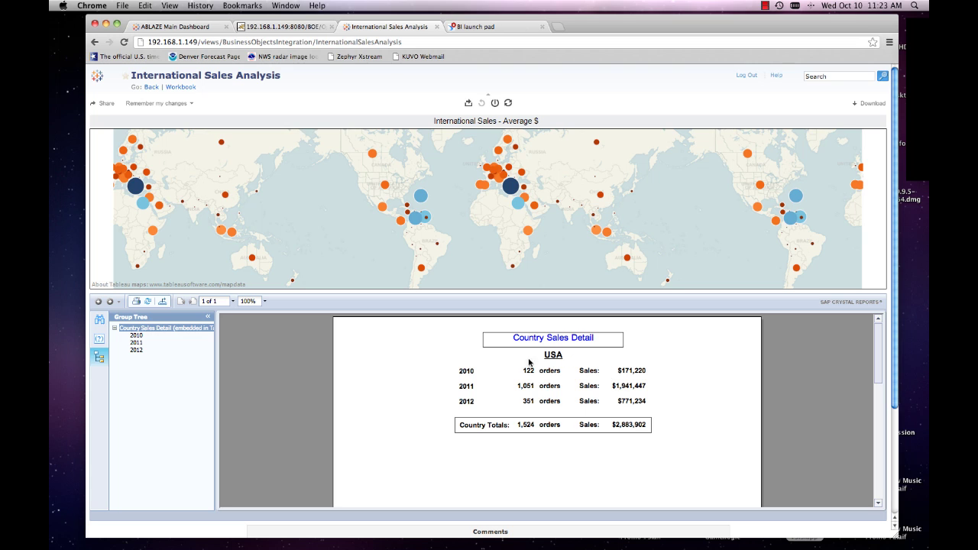
{"action": "left_click", "coordinate": [469, 404]}
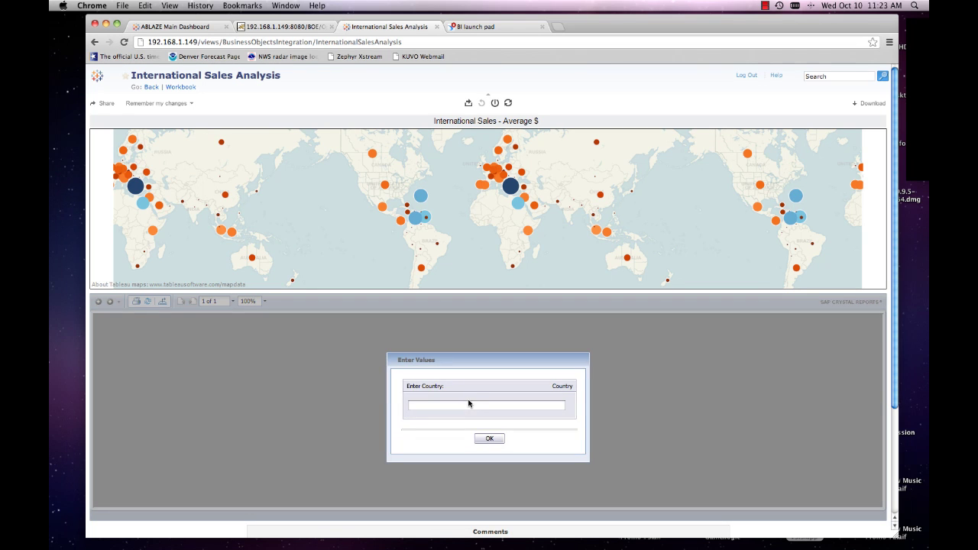
{"action": "left_click", "coordinate": [456, 406]}
{"action": "type", "text": "USA"}
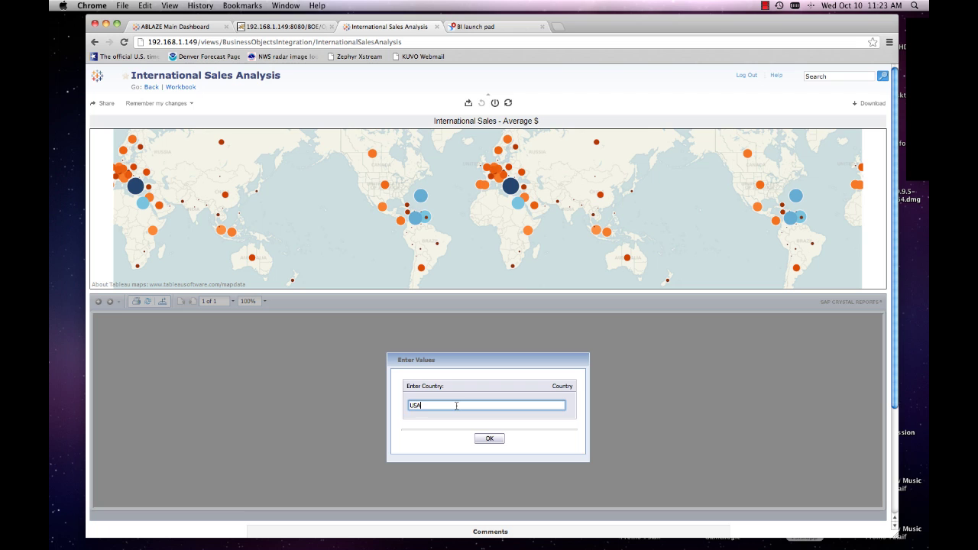
{"action": "key", "text": "Return"}
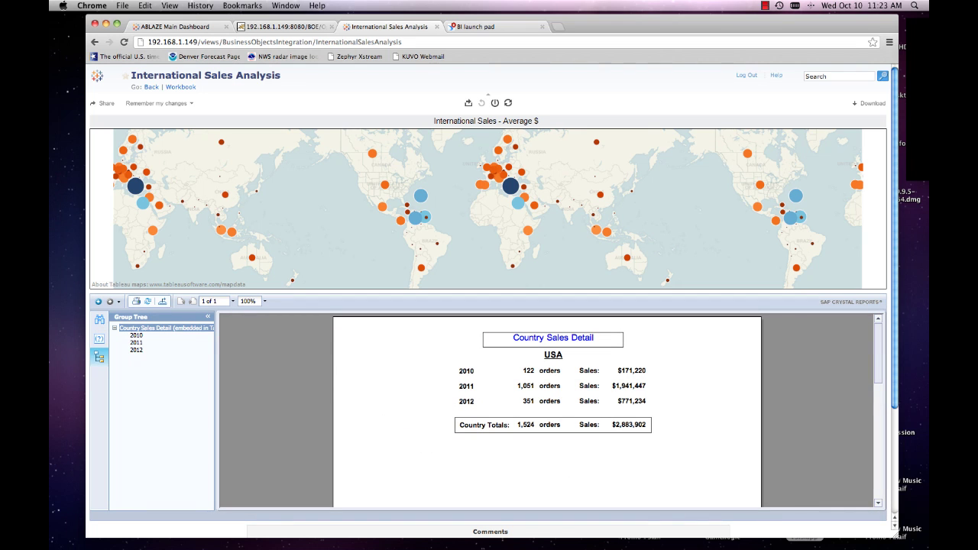
{"action": "left_click", "coordinate": [468, 401]}
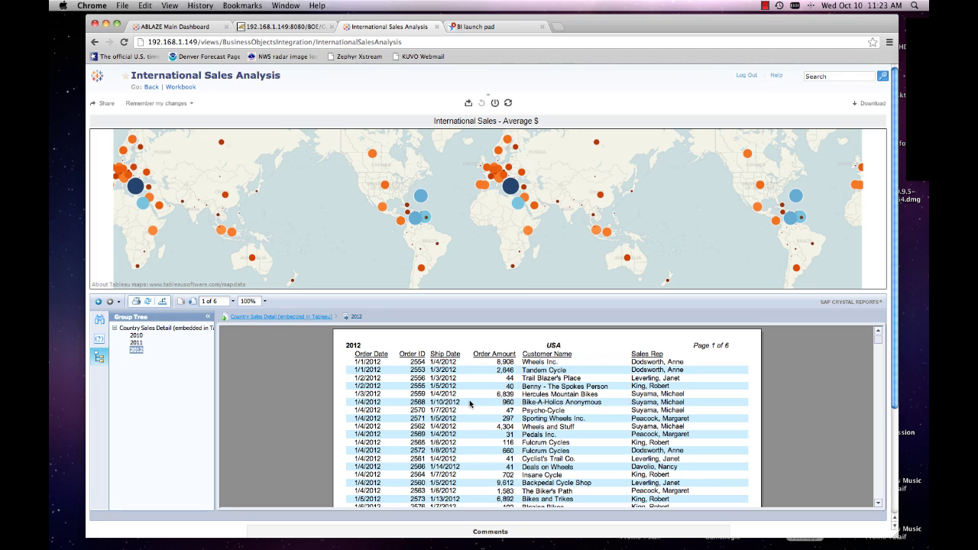
{"action": "left_click", "coordinate": [262, 320]}
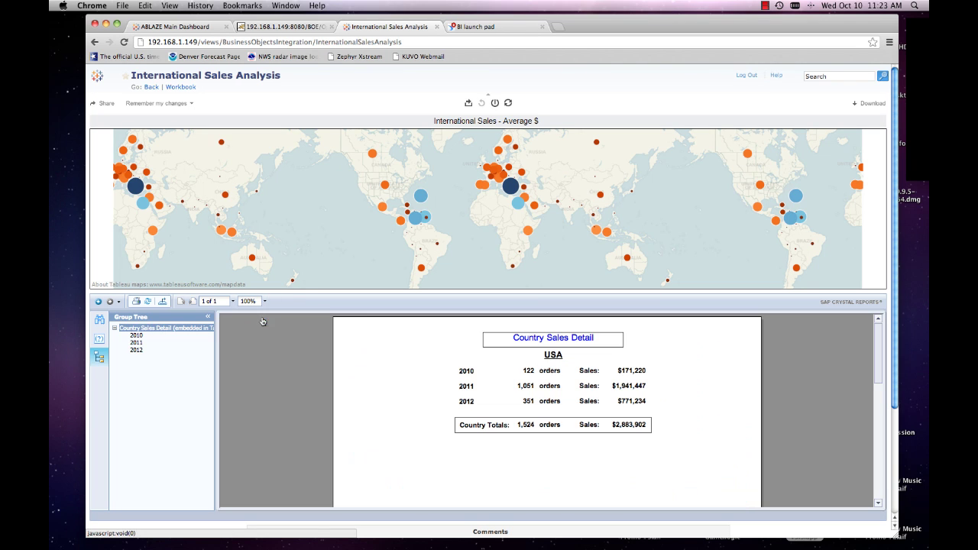
{"action": "left_click", "coordinate": [467, 386]}
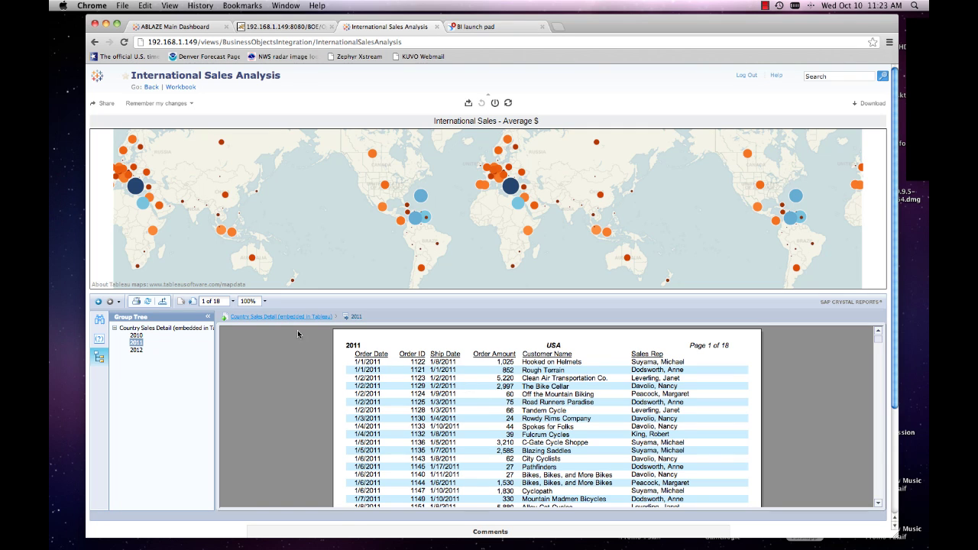
{"action": "left_click", "coordinate": [251, 317]}
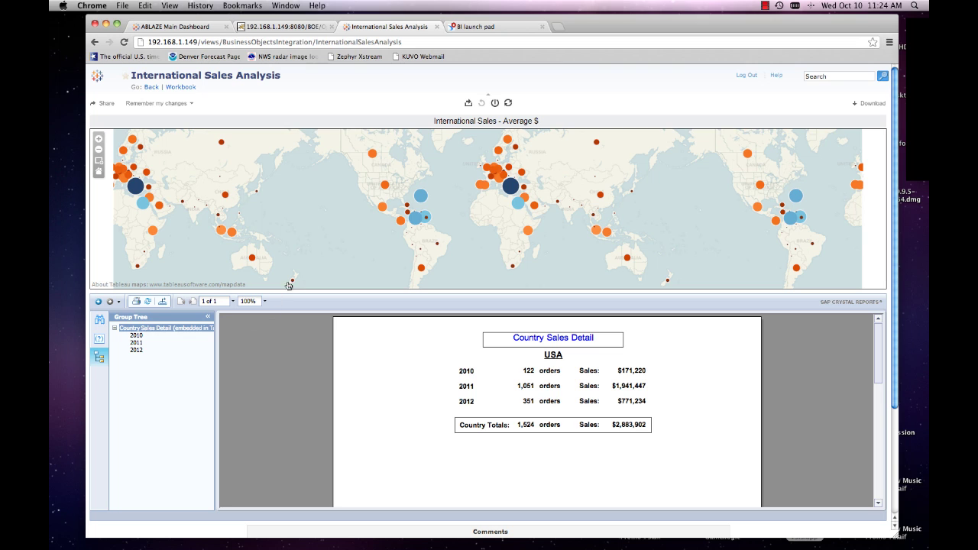
Load Canada's yearly sales, check 2012, then drill into 2010: 8 orders totalling $12,065.
{"action": "mouse_move", "coordinate": [368, 157]}
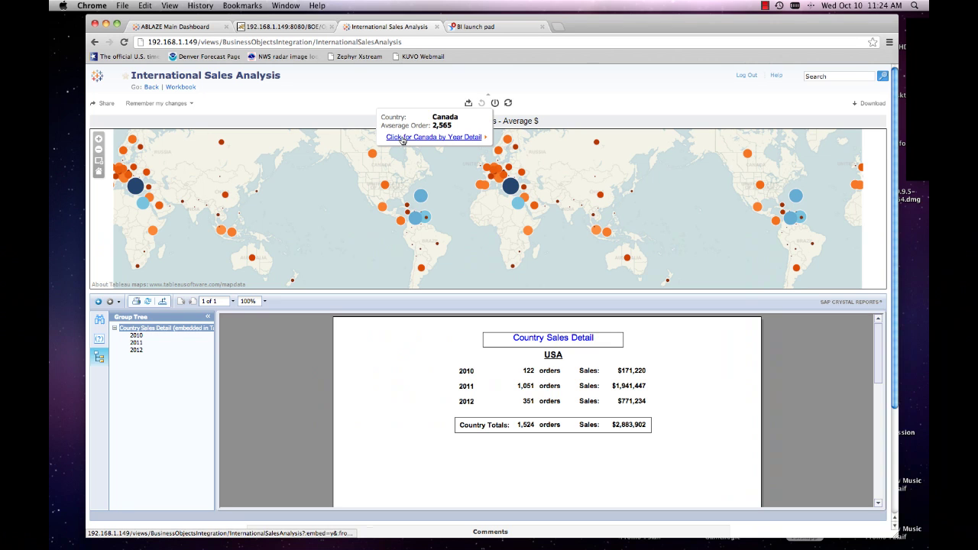
{"action": "left_click", "coordinate": [402, 137]}
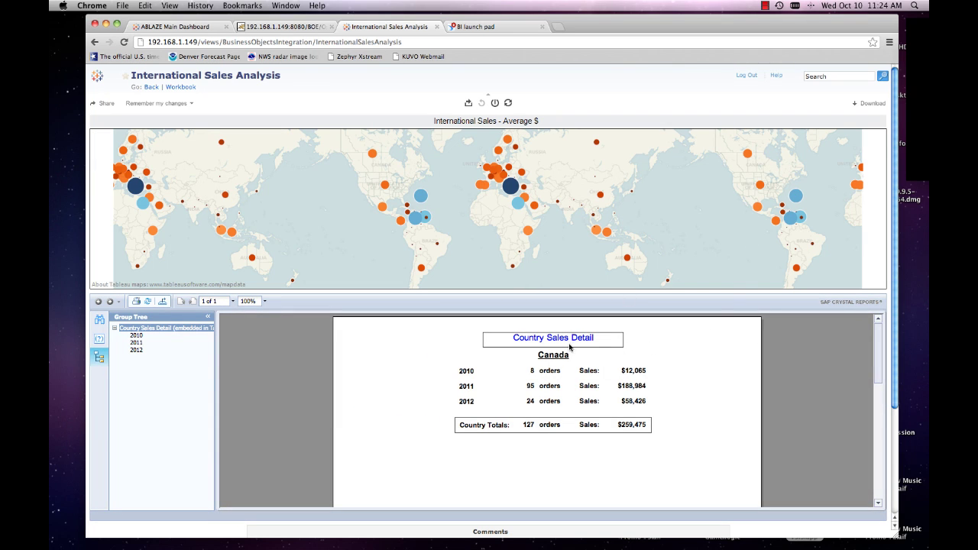
{"action": "left_click", "coordinate": [465, 402]}
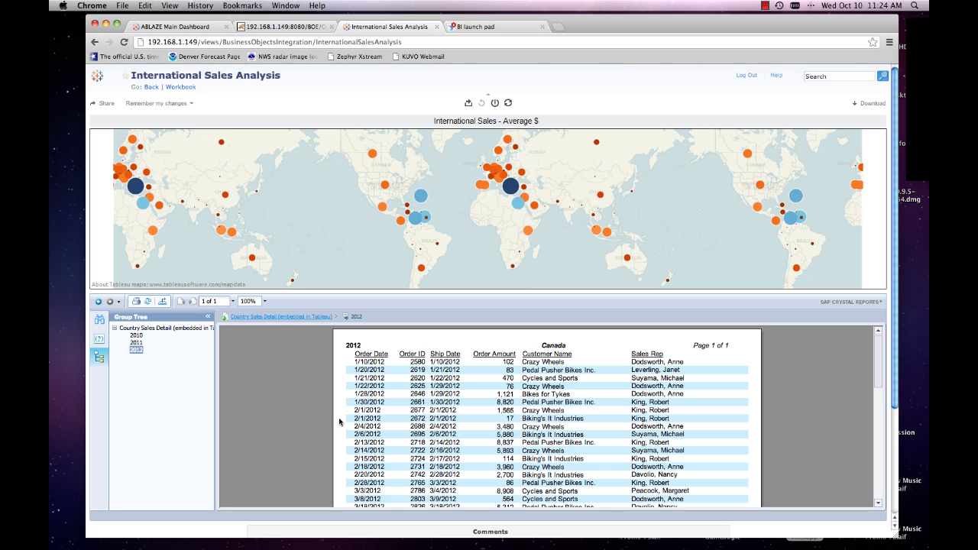
{"action": "left_click", "coordinate": [267, 318]}
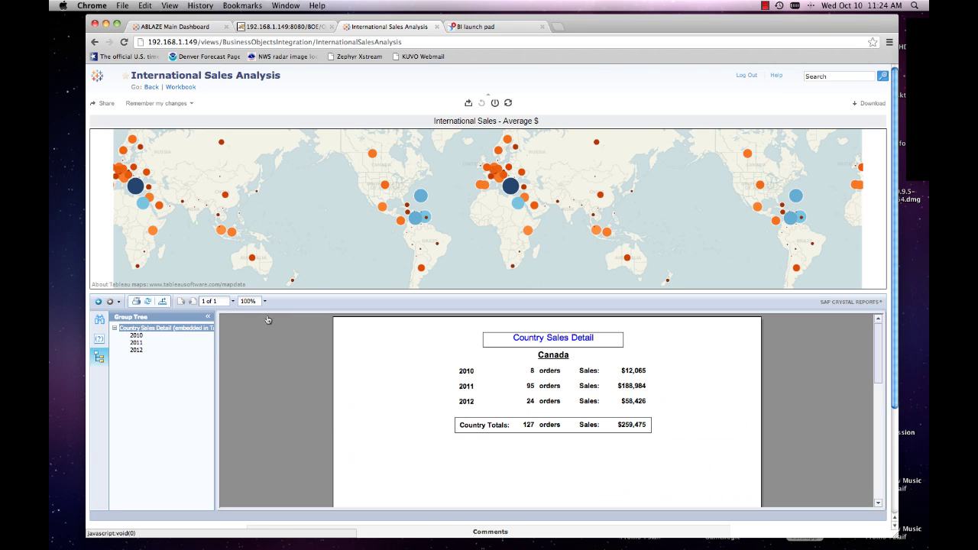
{"action": "left_click", "coordinate": [462, 373]}
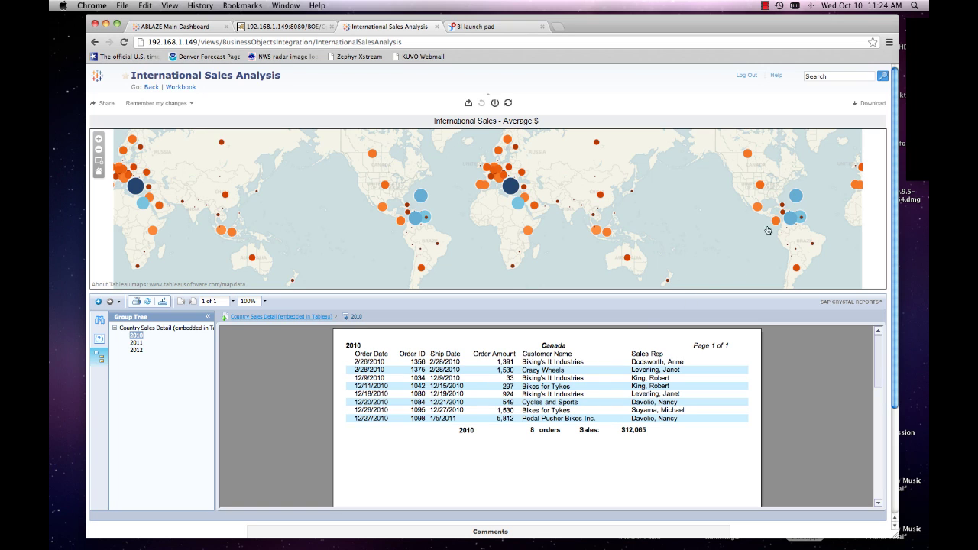
{"action": "mouse_move", "coordinate": [762, 189]}
{"action": "mouse_move", "coordinate": [420, 270]}
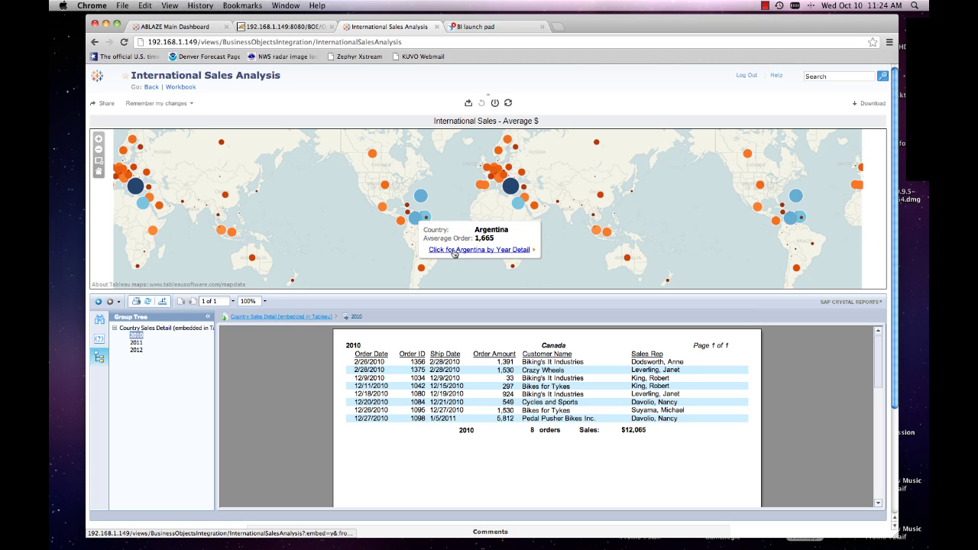
Load Argentina's yearly sales and drill into its single 2011 order of $1,665.
{"action": "left_click", "coordinate": [454, 250]}
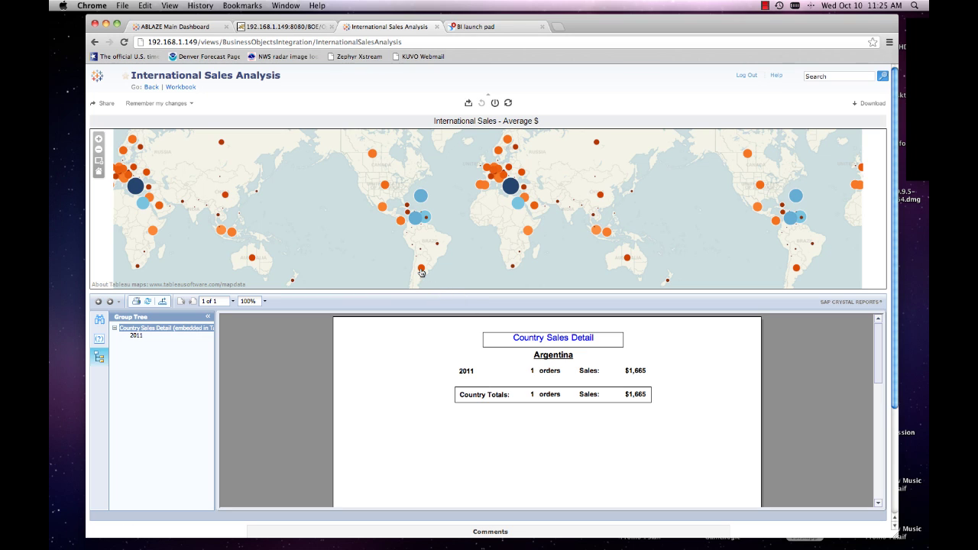
{"action": "mouse_move", "coordinate": [420, 272]}
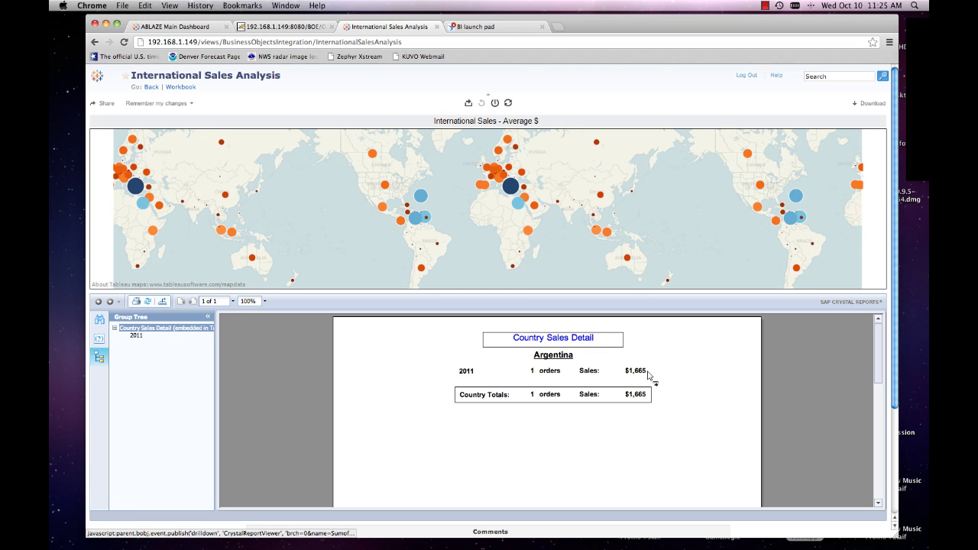
{"action": "left_click", "coordinate": [468, 372]}
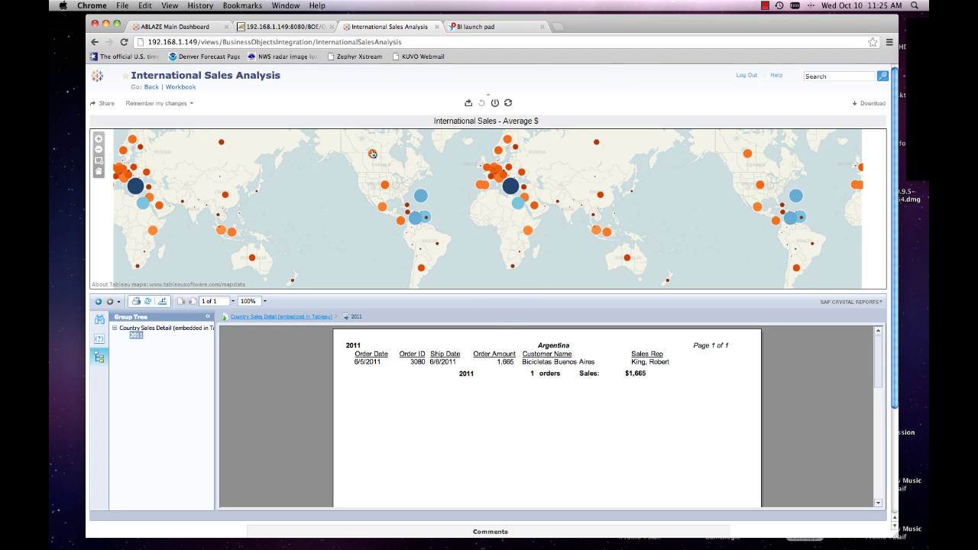
{"action": "mouse_move", "coordinate": [374, 157]}
{"action": "mouse_move", "coordinate": [508, 145]}
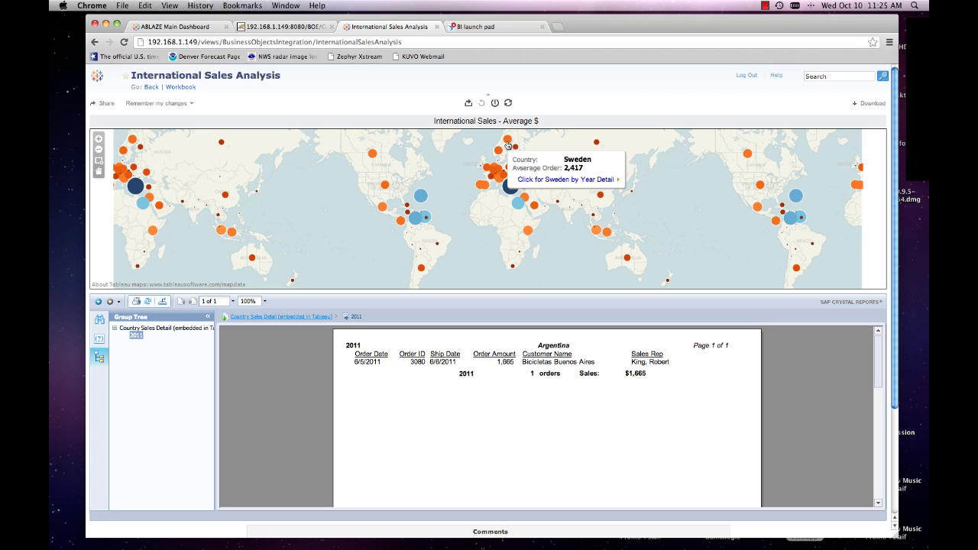
Load Sweden's yearly sales into the embedded report and drill into its 2010 orders.
{"action": "left_click", "coordinate": [536, 181]}
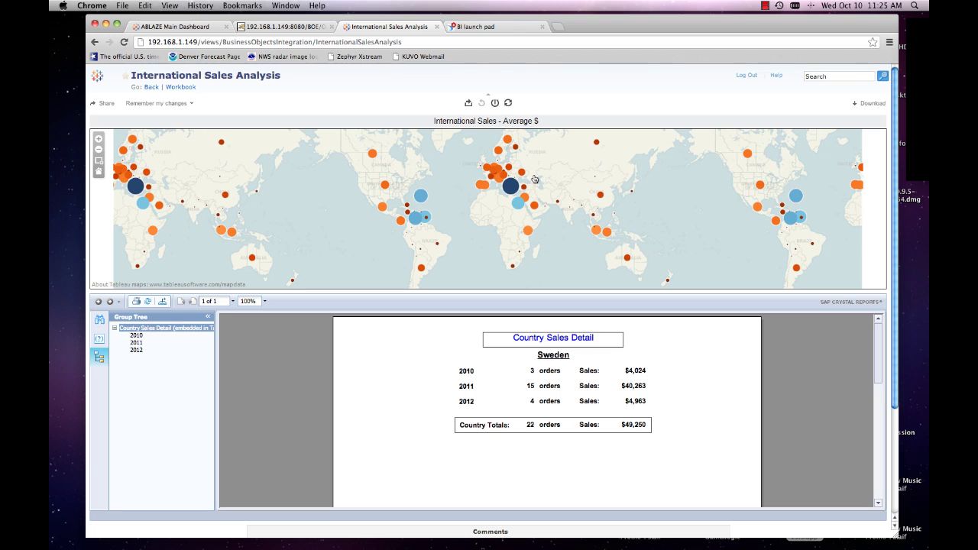
{"action": "mouse_move", "coordinate": [524, 174]}
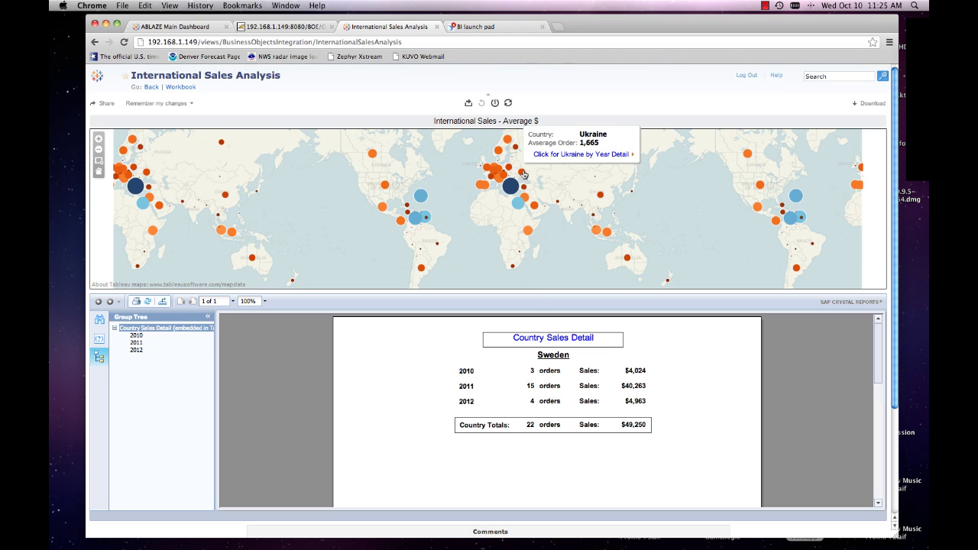
{"action": "mouse_move", "coordinate": [514, 151]}
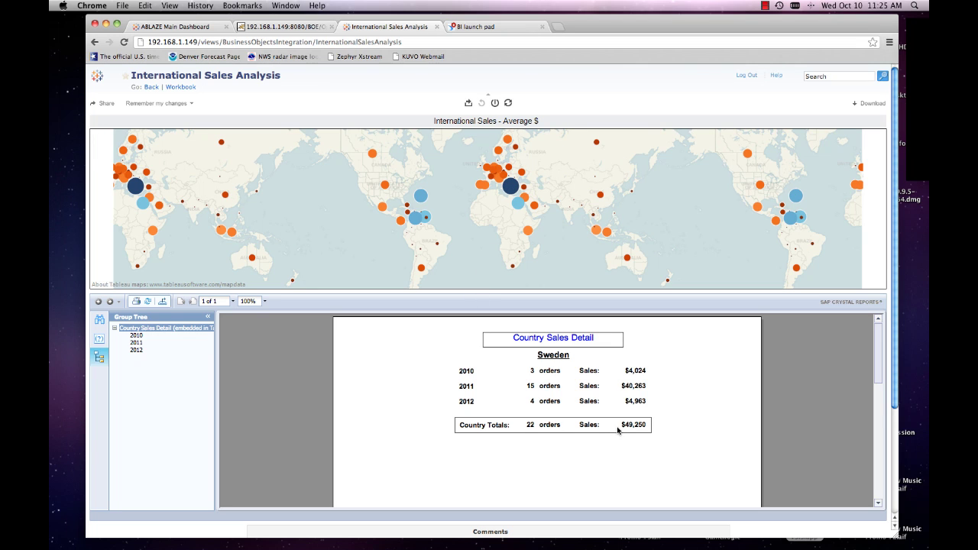
{"action": "left_click", "coordinate": [466, 372]}
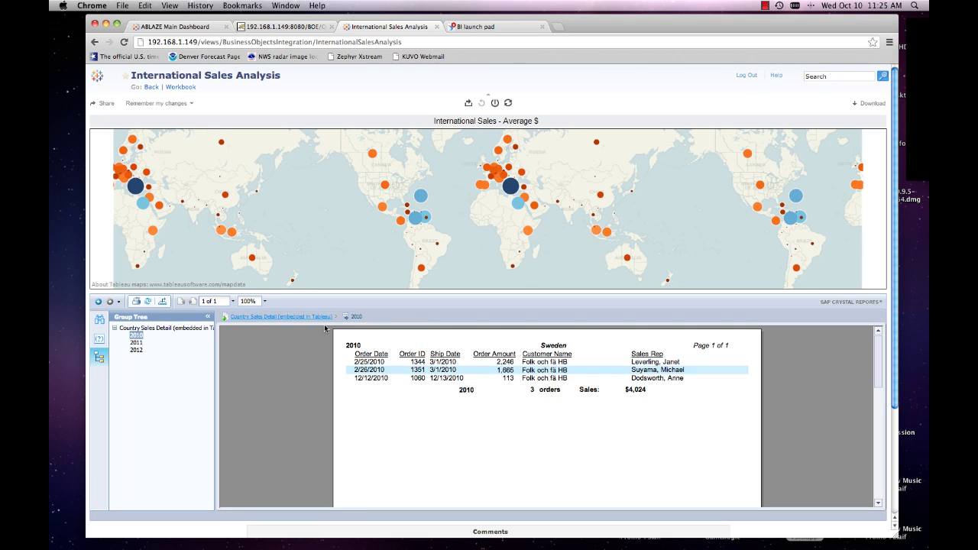
Check Sweden's 2011 orders, then drill into the four 2012 orders totalling $4,963.
{"action": "left_click", "coordinate": [256, 319]}
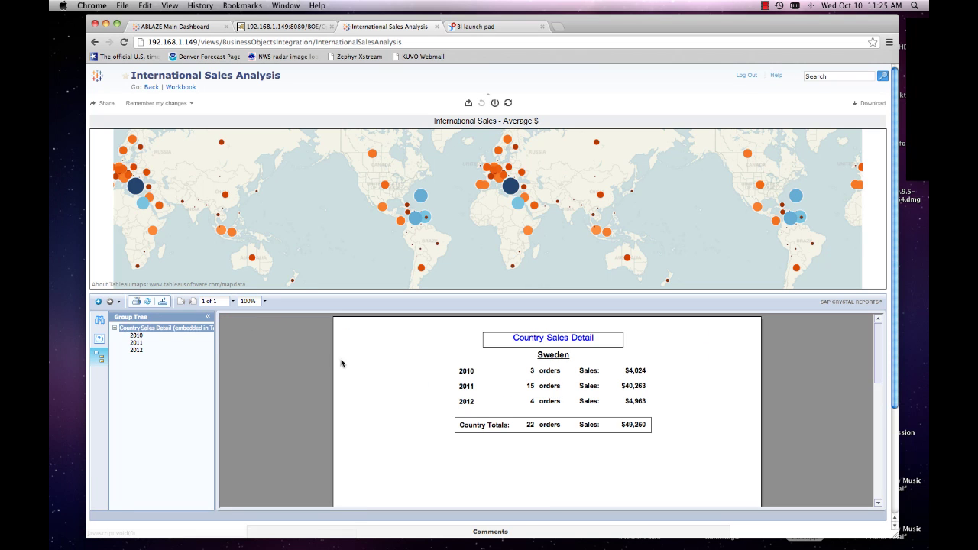
{"action": "left_click", "coordinate": [468, 386]}
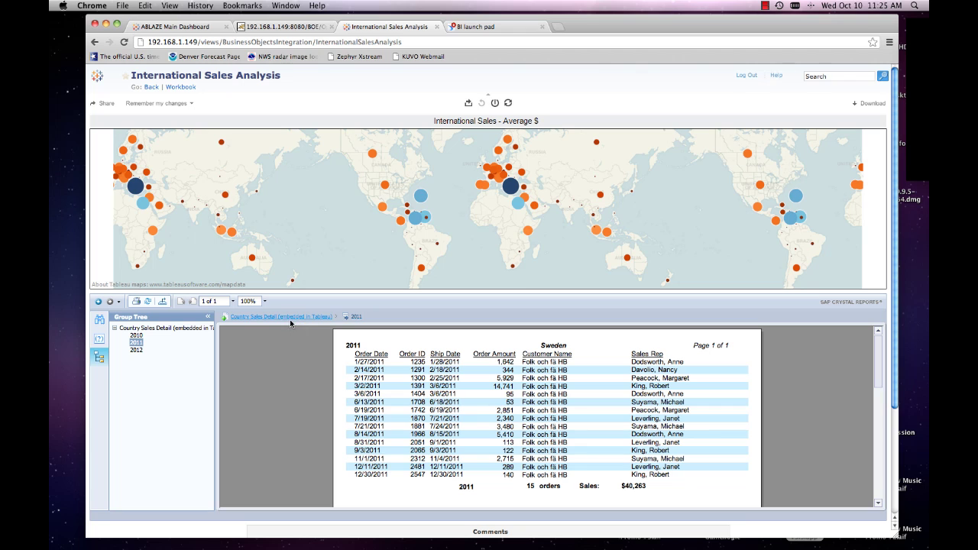
{"action": "left_click", "coordinate": [137, 349]}
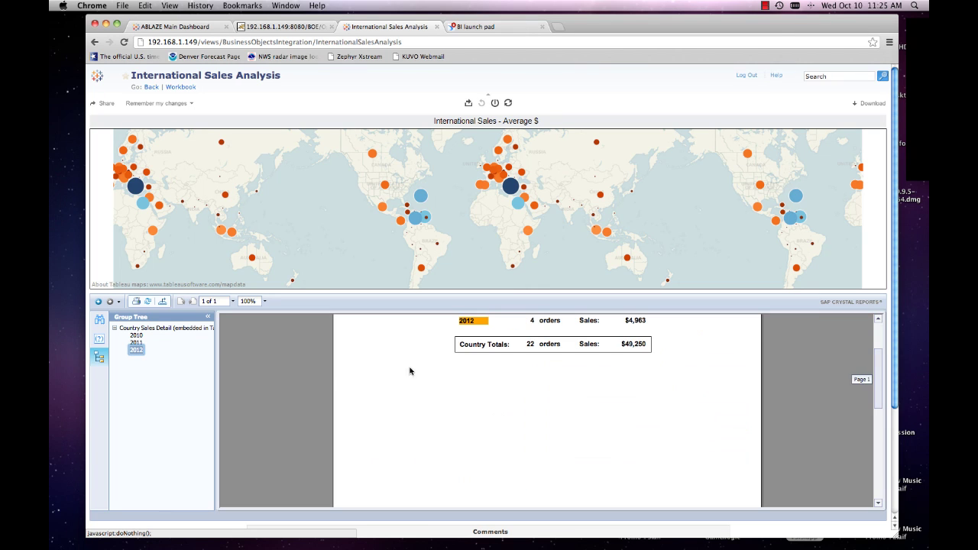
{"action": "left_click", "coordinate": [468, 322]}
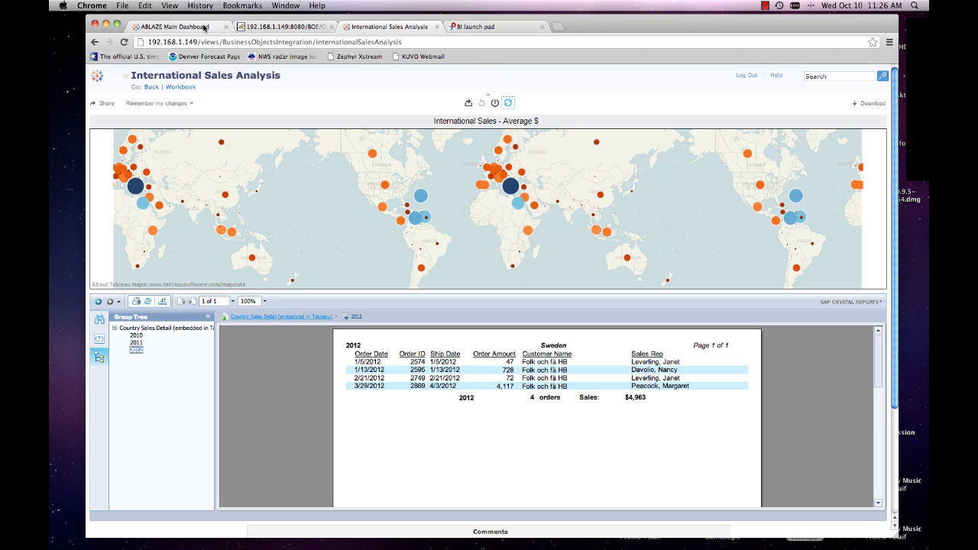
Cycle through the ABLAZE, Product Type/Country Detail and International Sales tabs to the BI launch pad list.
{"action": "left_click", "coordinate": [204, 29]}
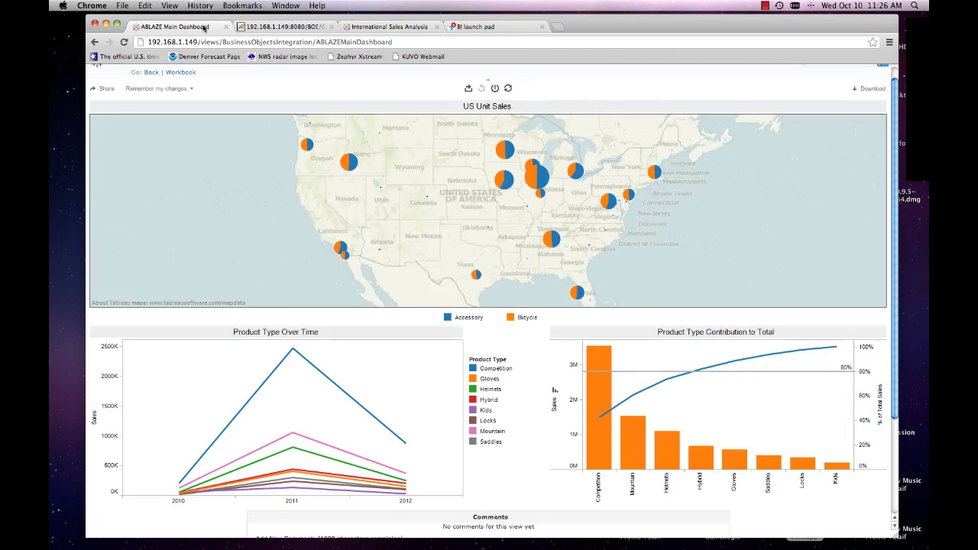
{"action": "left_click", "coordinate": [252, 27]}
{"action": "left_click", "coordinate": [360, 29]}
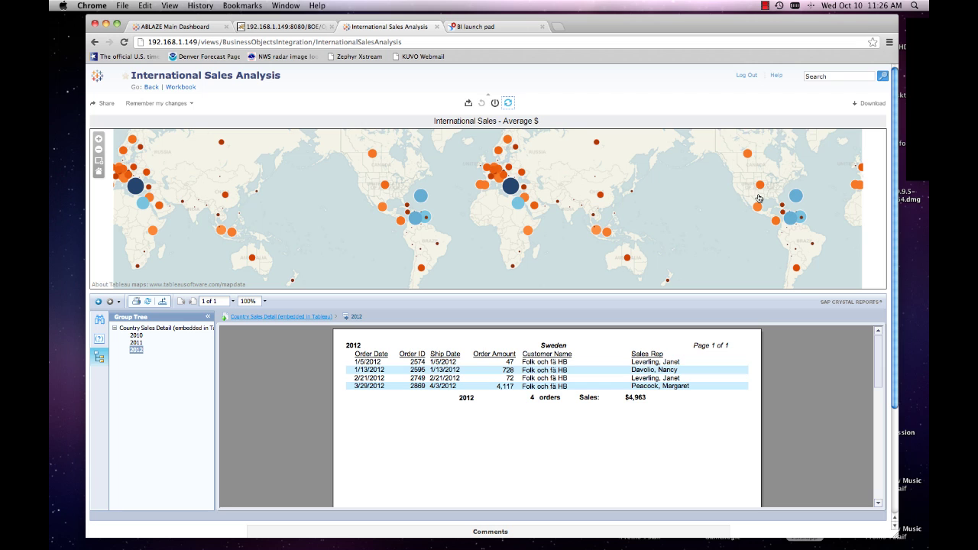
{"action": "left_click", "coordinate": [498, 29]}
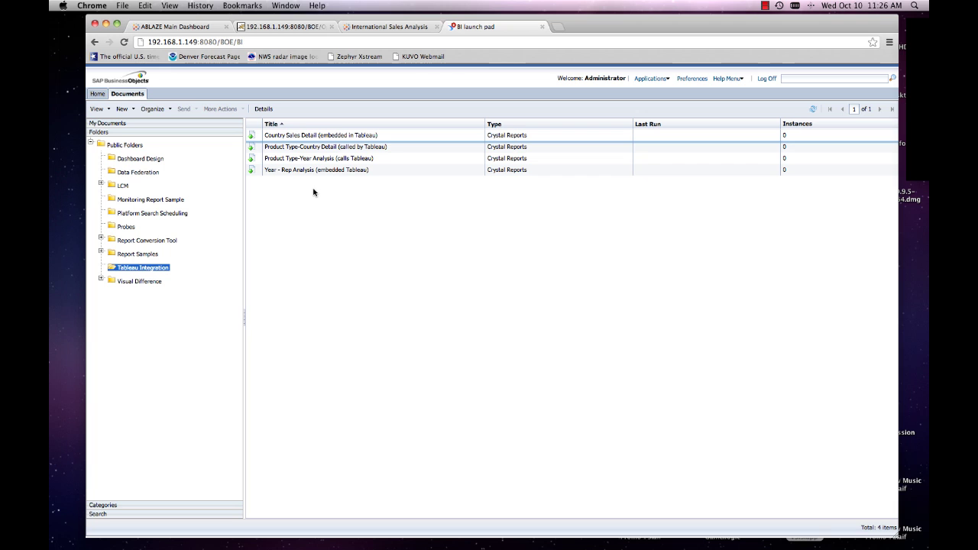
Open Product Type-Year Analysis, drill into the 2010 Kids orders, then return to the yearly summary.
{"action": "double_click", "coordinate": [290, 159]}
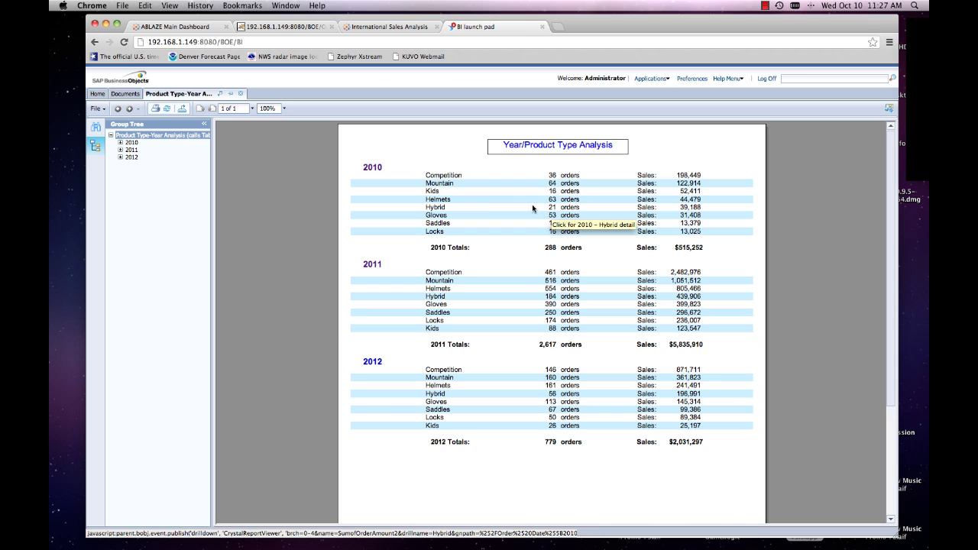
{"action": "left_click", "coordinate": [120, 143]}
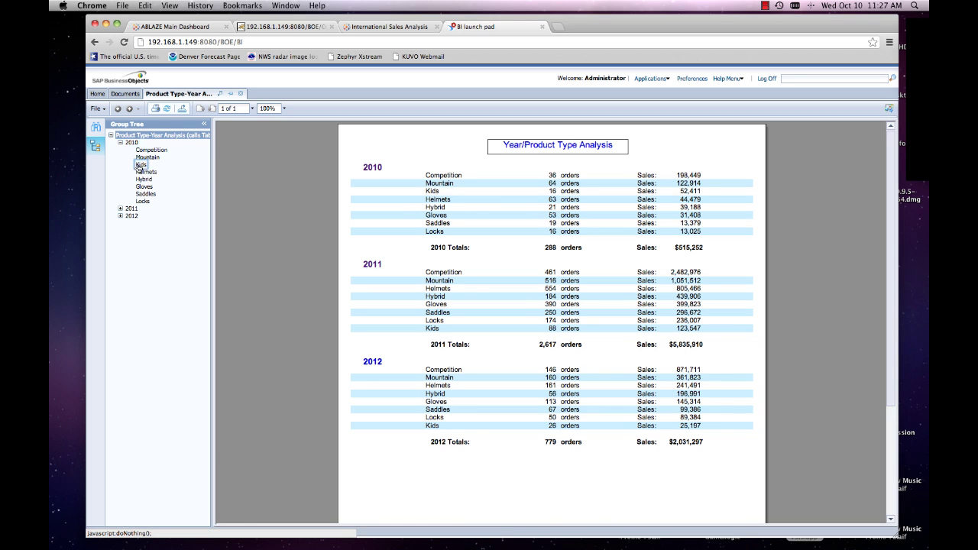
{"action": "left_click", "coordinate": [141, 164]}
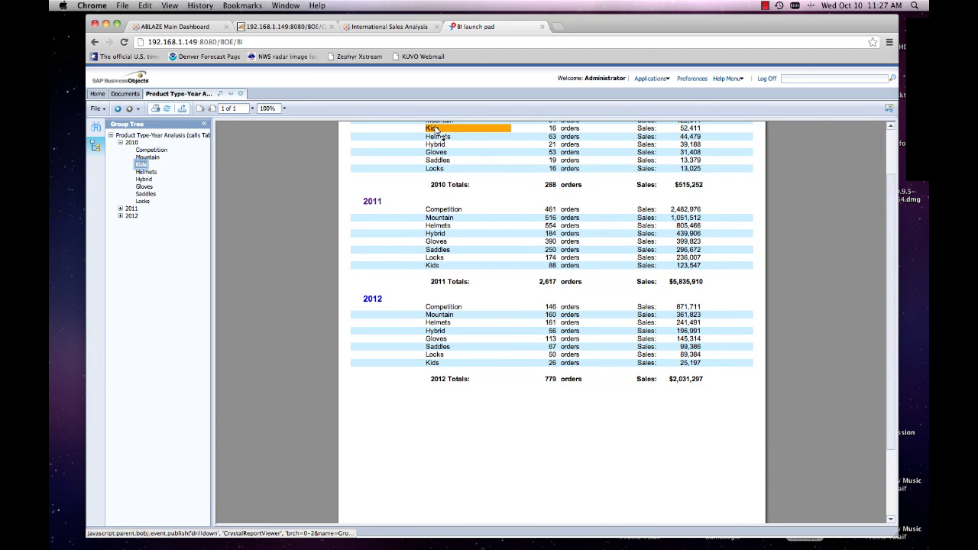
{"action": "left_click", "coordinate": [434, 185]}
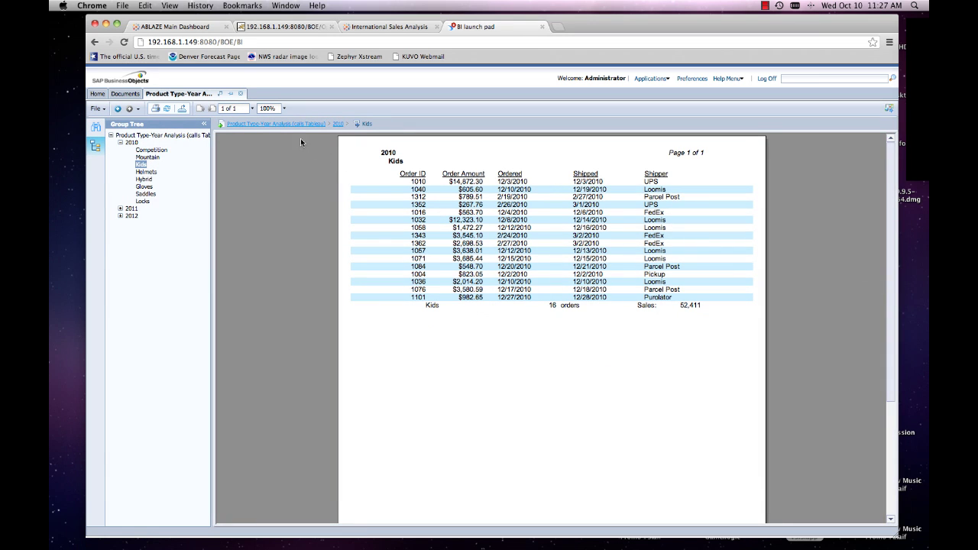
{"action": "left_click", "coordinate": [273, 124]}
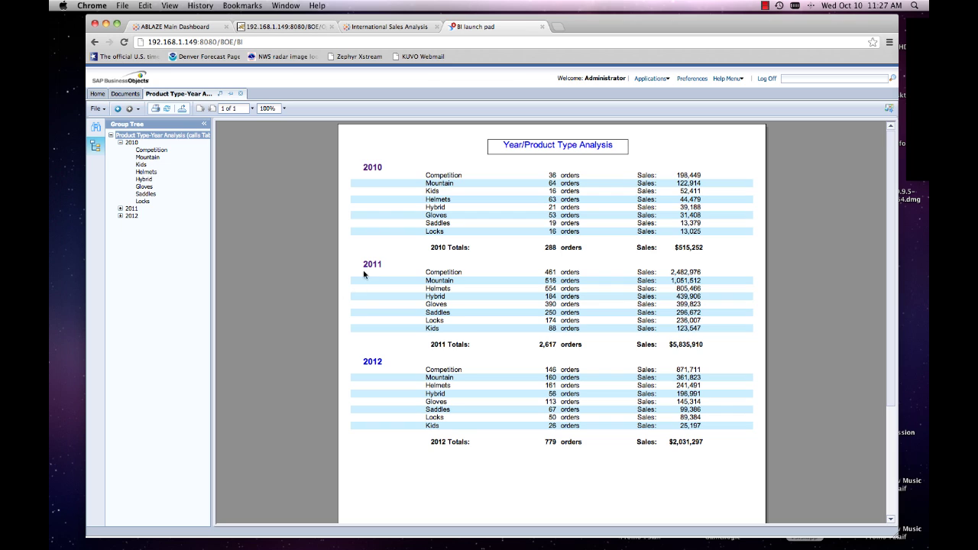
Open the 2010 Rep/Type/Month Heat Map from the Crystal report's 2010 link and inspect its marks.
{"action": "left_click", "coordinate": [373, 168]}
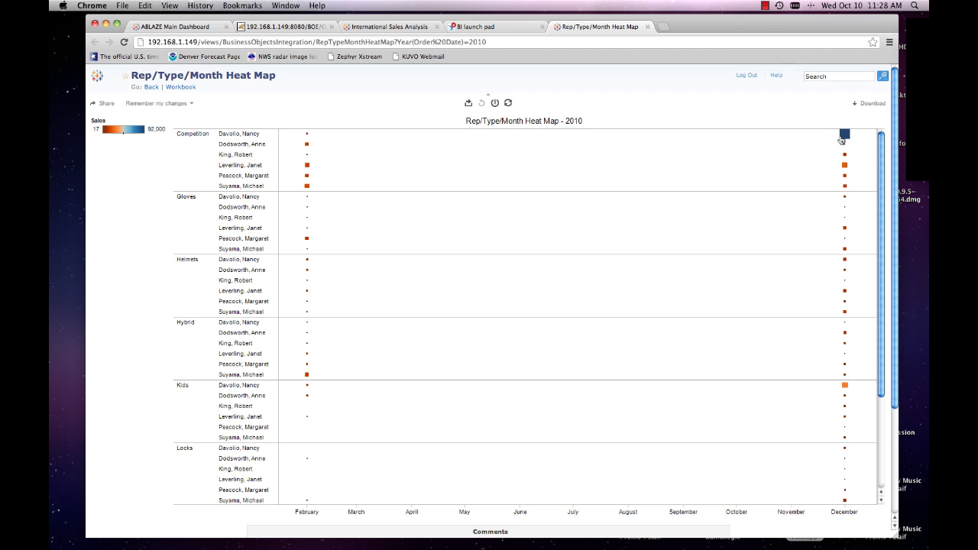
{"action": "mouse_move", "coordinate": [844, 139]}
{"action": "mouse_move", "coordinate": [307, 136]}
{"action": "mouse_move", "coordinate": [307, 188]}
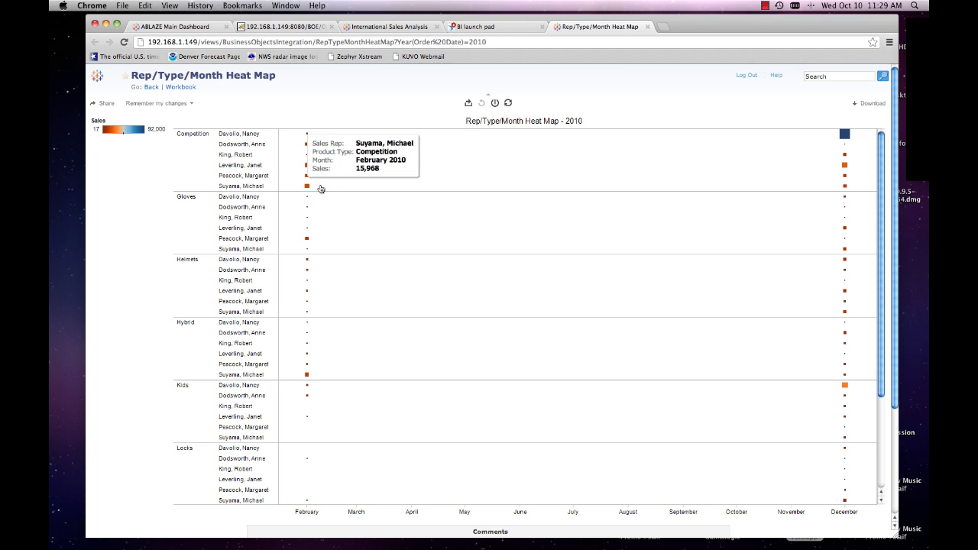
{"action": "mouse_move", "coordinate": [307, 243]}
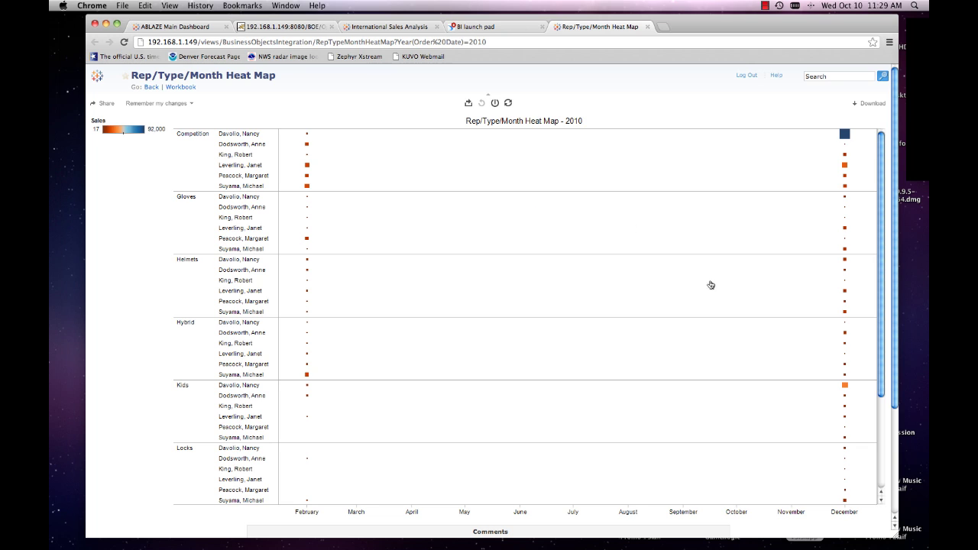
{"action": "mouse_move", "coordinate": [847, 390]}
Close the 2010 heat map, then open and inspect the 2011 Rep/Type/Month Heat Map.
{"action": "left_click", "coordinate": [646, 26]}
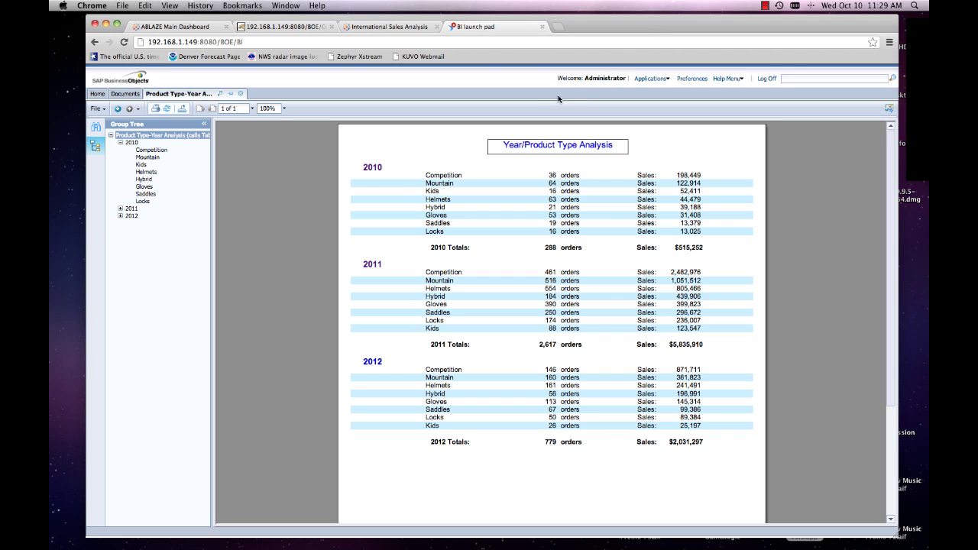
{"action": "left_click", "coordinate": [371, 266]}
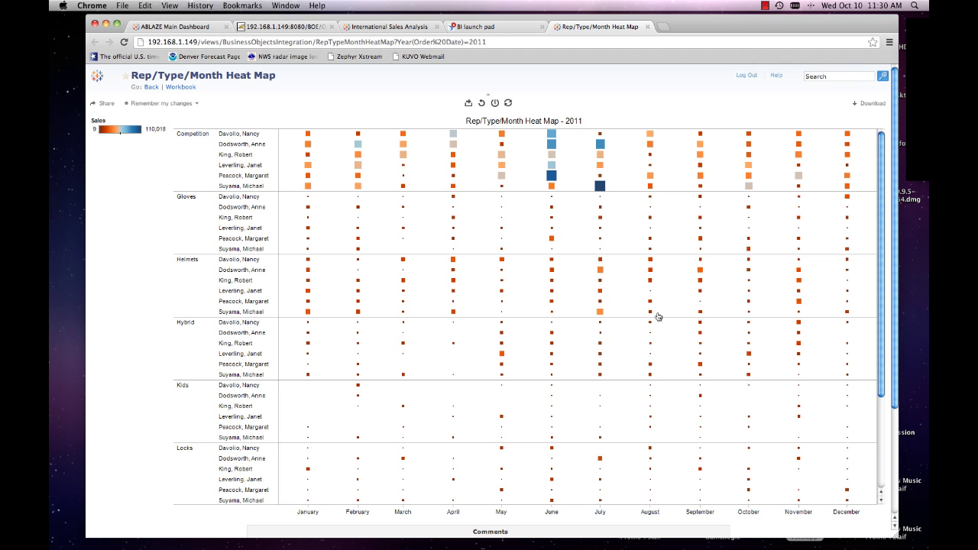
{"action": "mouse_move", "coordinate": [602, 190]}
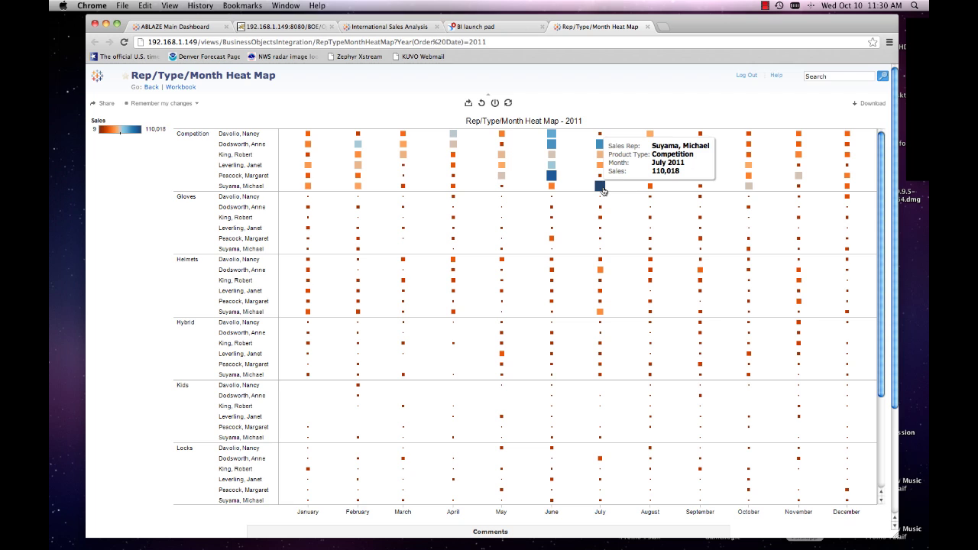
{"action": "mouse_move", "coordinate": [555, 177]}
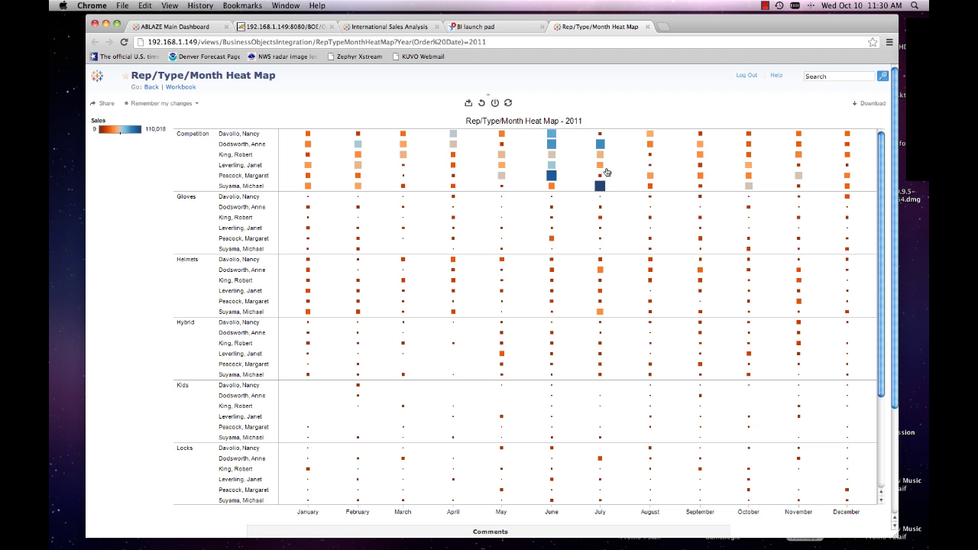
Close the 2011 heat map and open the 2012 Rep/Type/Month Heat Map, shaded 9 to 67,676.
{"action": "left_click", "coordinate": [480, 26]}
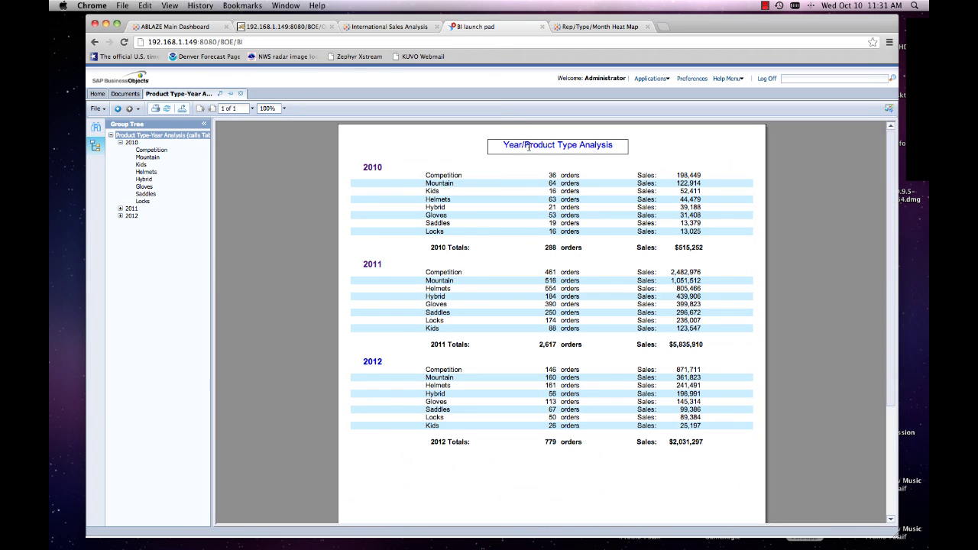
{"action": "left_click", "coordinate": [633, 27]}
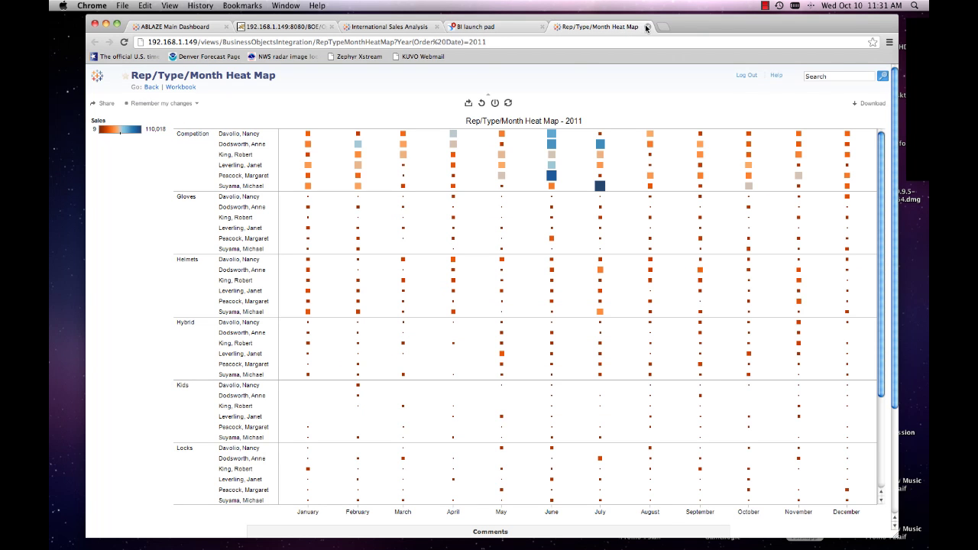
{"action": "left_click", "coordinate": [647, 28]}
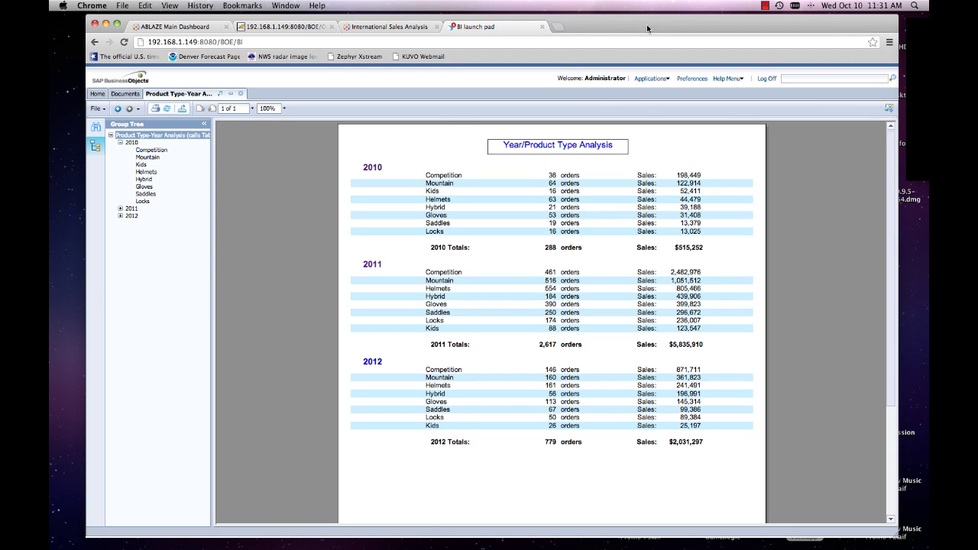
{"action": "left_click", "coordinate": [375, 359]}
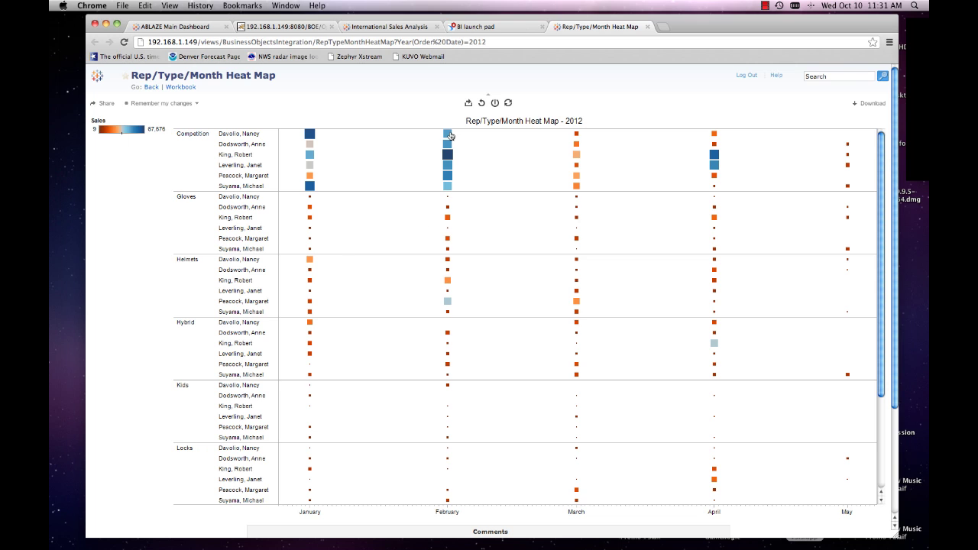
{"action": "mouse_move", "coordinate": [451, 136]}
{"action": "mouse_move", "coordinate": [448, 285]}
Close the 2012 heat map, drill into the 2011 Mountain orders, then return to the documents list.
{"action": "left_click", "coordinate": [646, 27]}
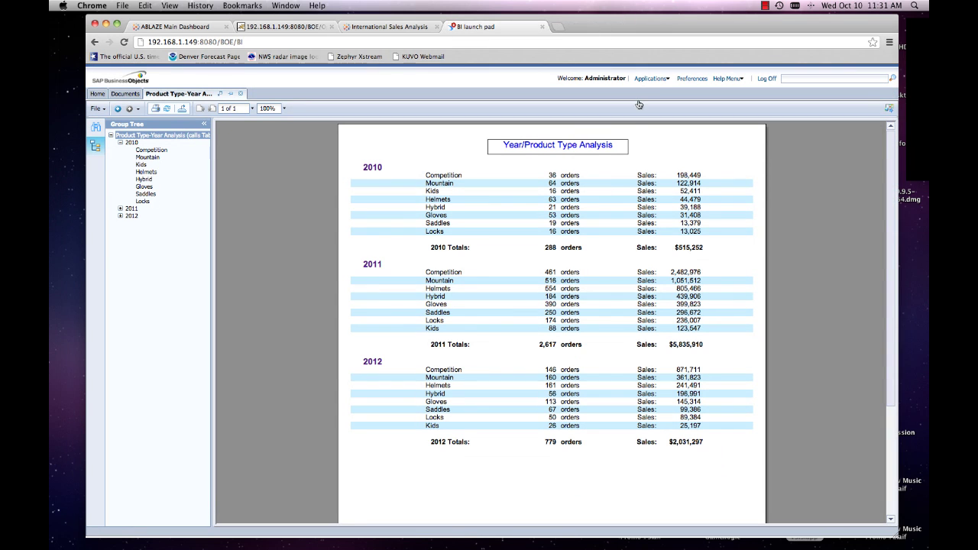
{"action": "left_click", "coordinate": [437, 281]}
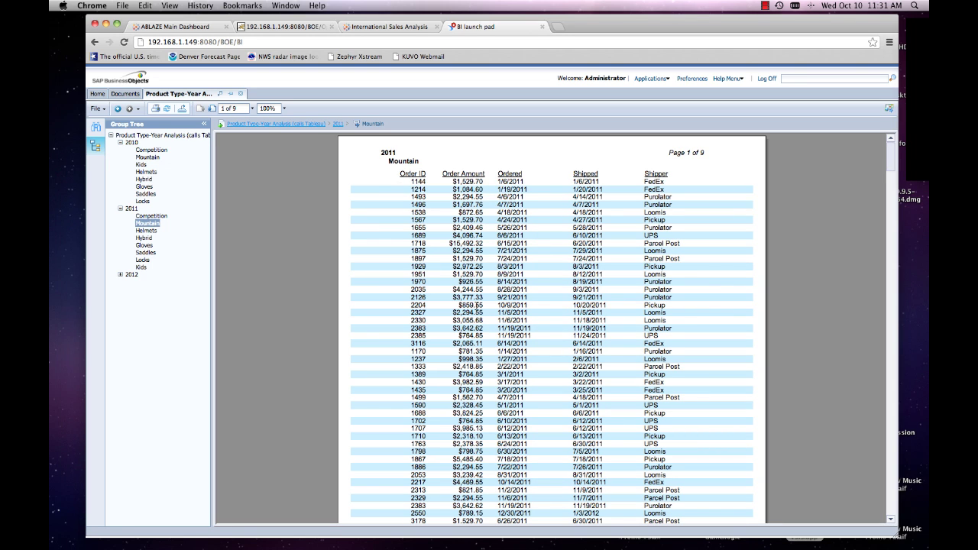
{"action": "left_click", "coordinate": [300, 125]}
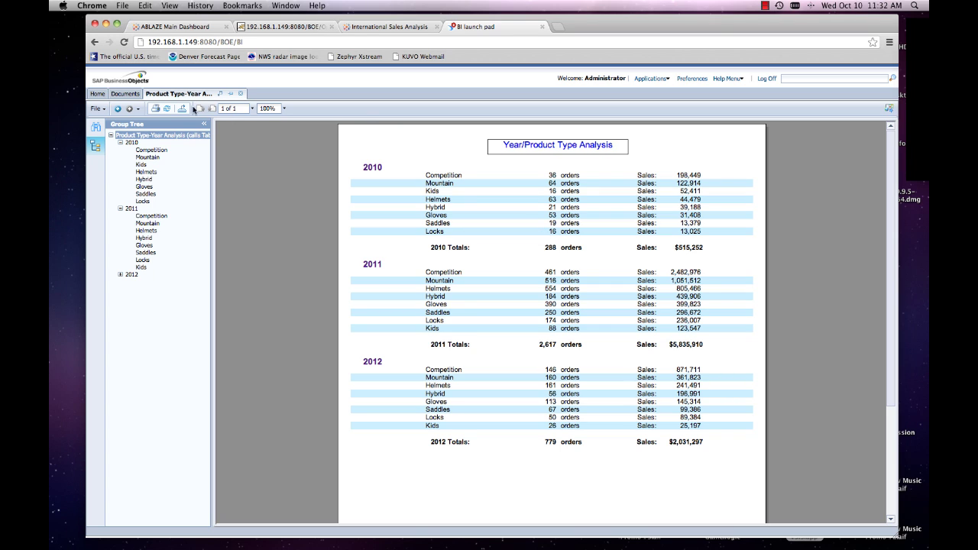
{"action": "left_click", "coordinate": [140, 96]}
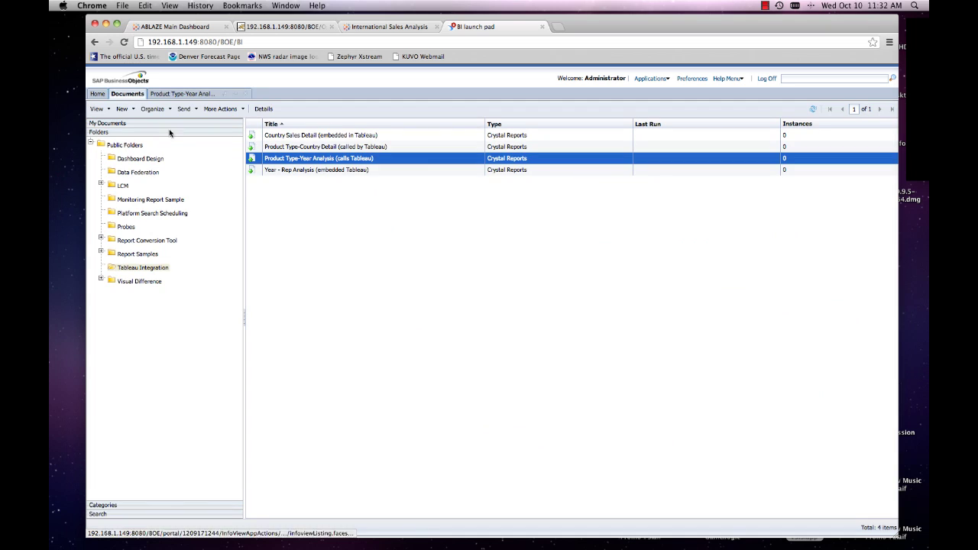
Open the Year - Rep Analysis (embedded Tableau) report from the Tableau Integration folder.
{"action": "double_click", "coordinate": [311, 171]}
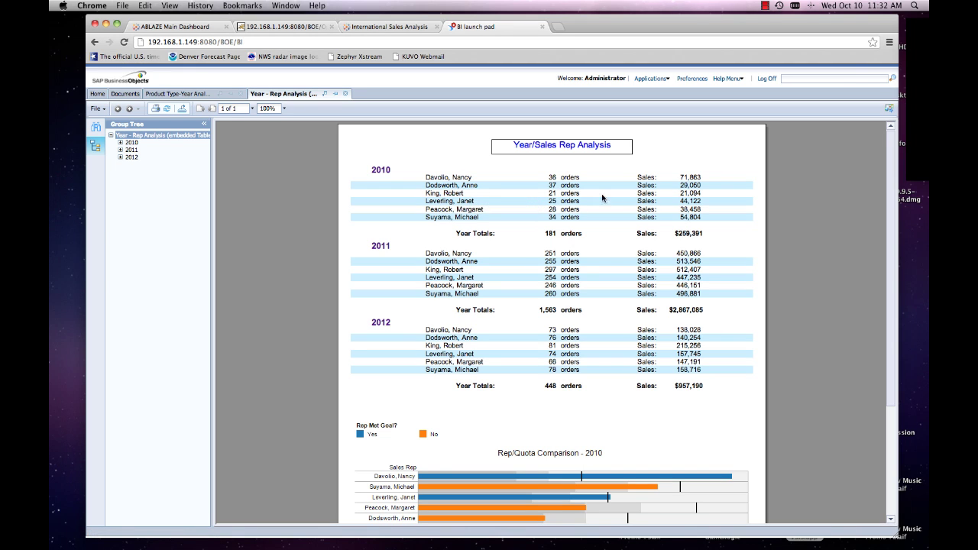
{"action": "left_click", "coordinate": [454, 201]}
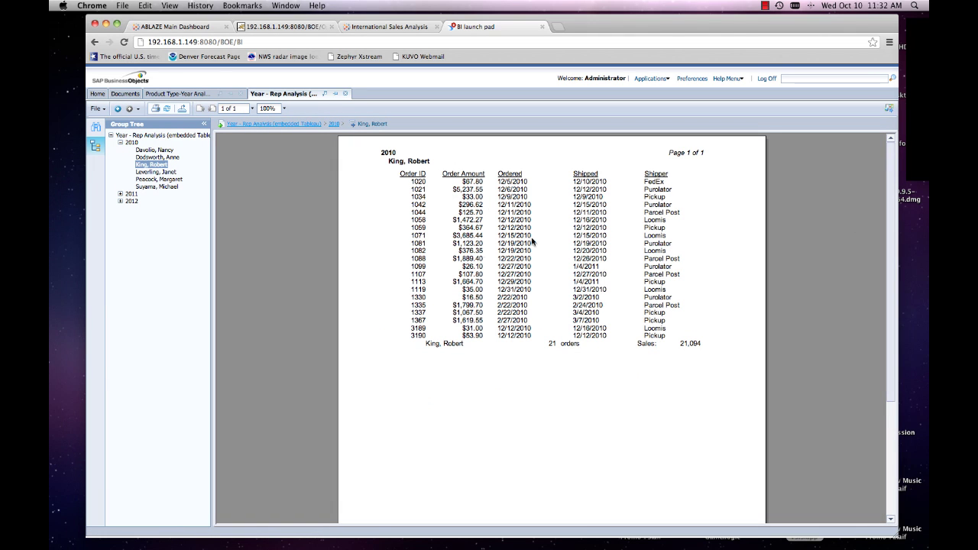
{"action": "left_click", "coordinate": [277, 125]}
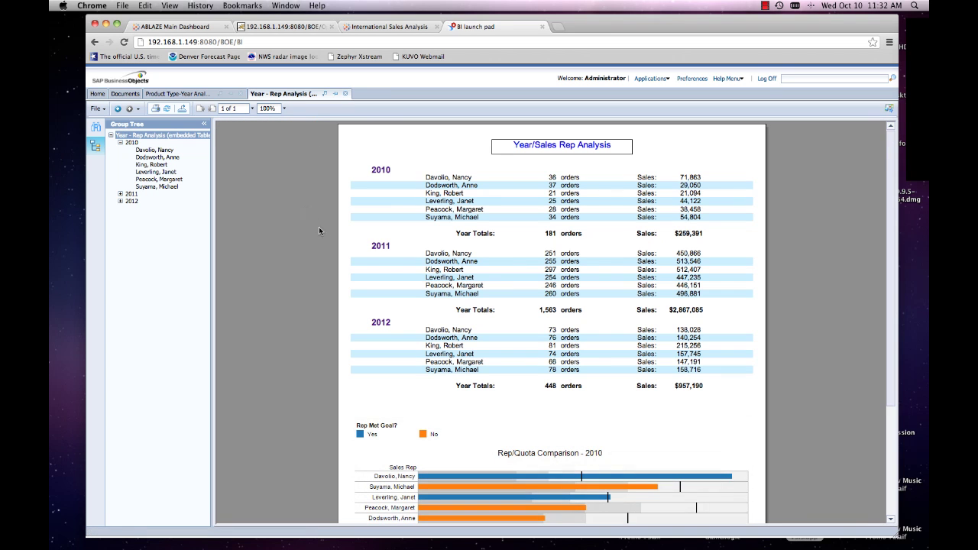
{"action": "left_click", "coordinate": [452, 295]}
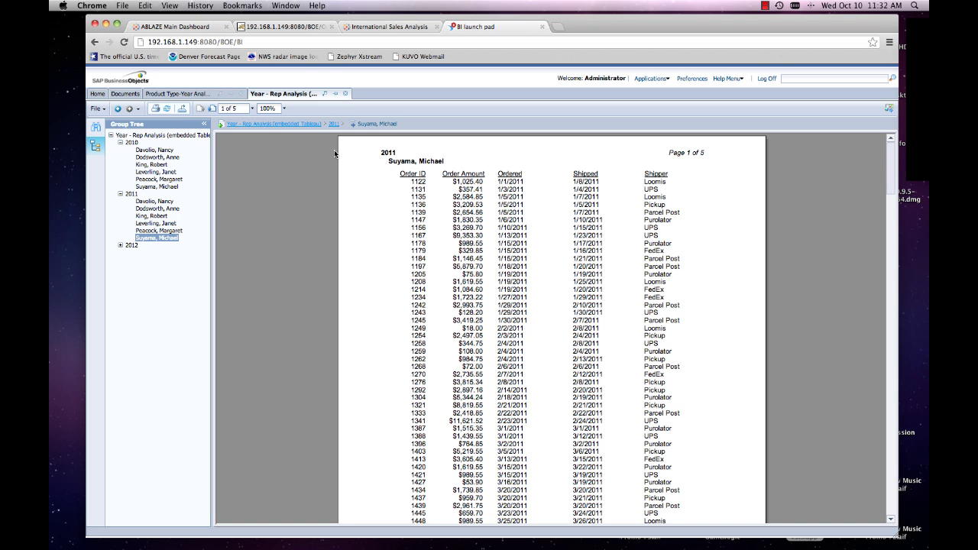
{"action": "left_click", "coordinate": [267, 124]}
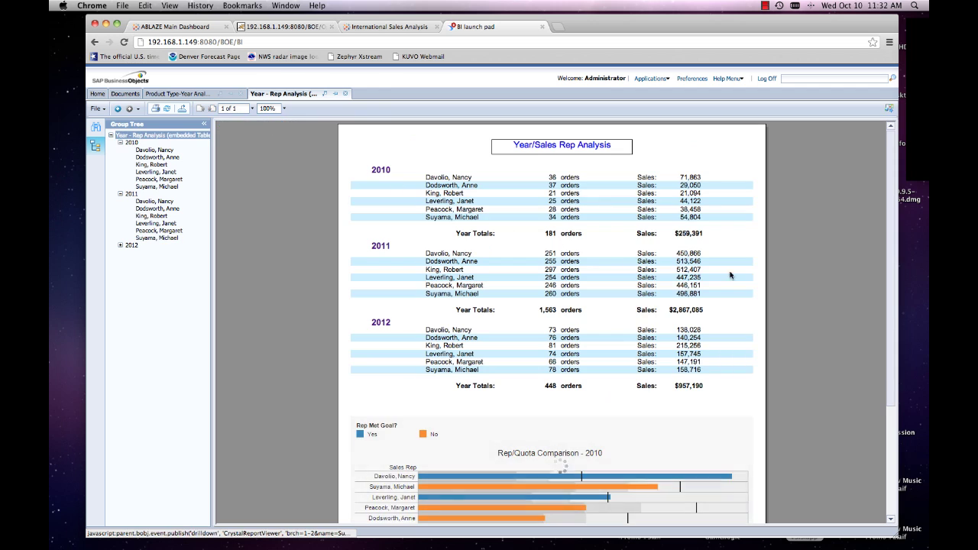
Scroll the report down to show the full Rep/Quota Comparison - 2010 bullet chart and footer.
{"action": "scroll", "coordinate": [815, 273], "scroll_direction": "down", "scroll_amount": 1}
{"action": "scroll", "coordinate": [820, 275], "scroll_direction": "down", "scroll_amount": 3}
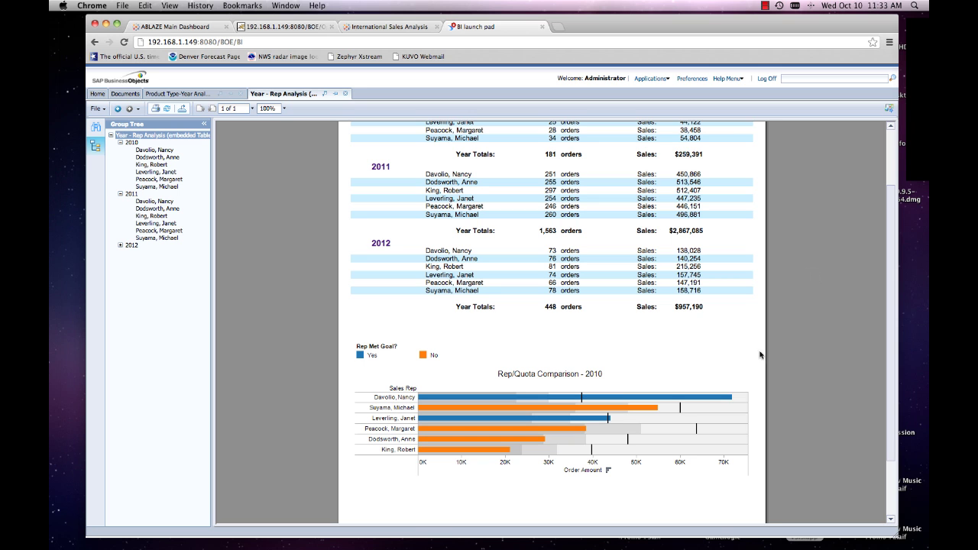
{"action": "scroll", "coordinate": [719, 349], "scroll_direction": "up", "scroll_amount": 2}
{"action": "scroll", "coordinate": [719, 350], "scroll_direction": "down", "scroll_amount": 4}
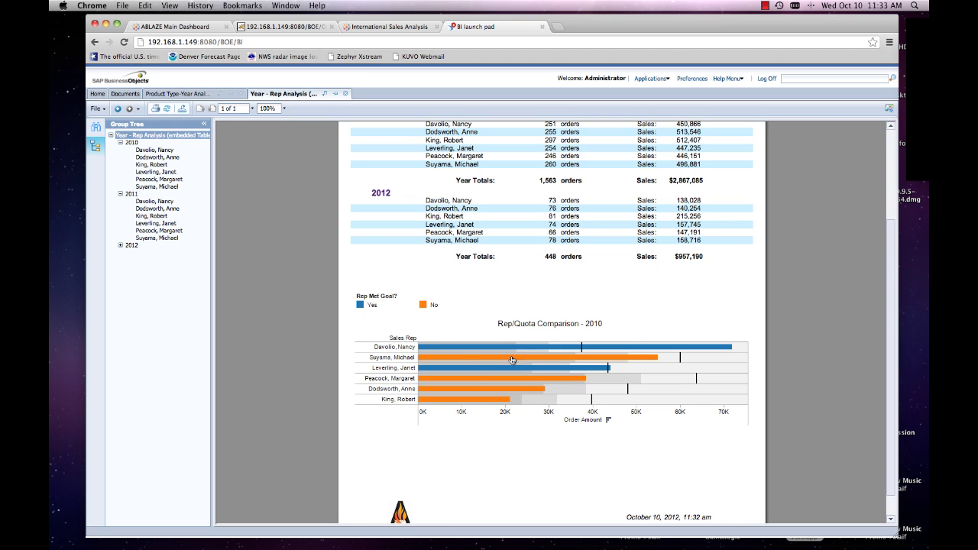
{"action": "left_click", "coordinate": [608, 421]}
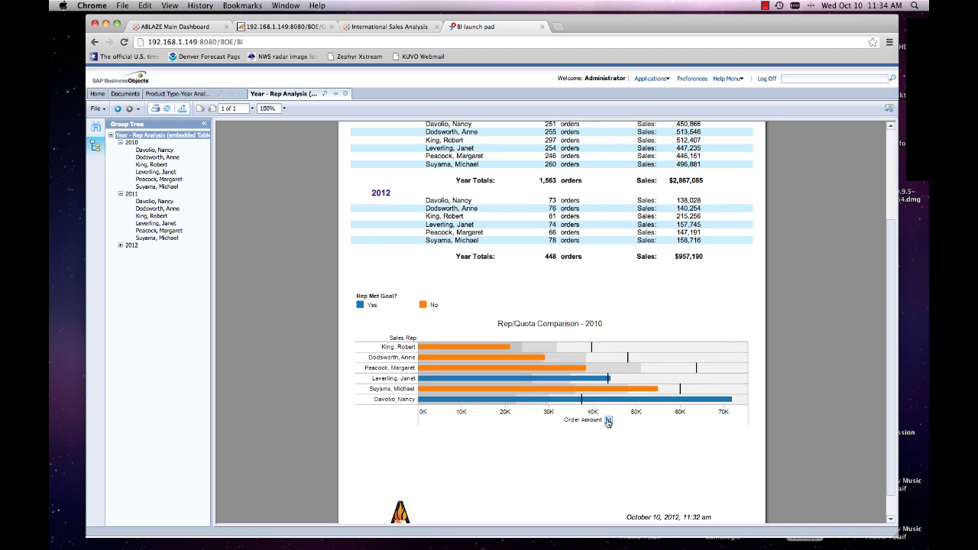
{"action": "left_click", "coordinate": [608, 421]}
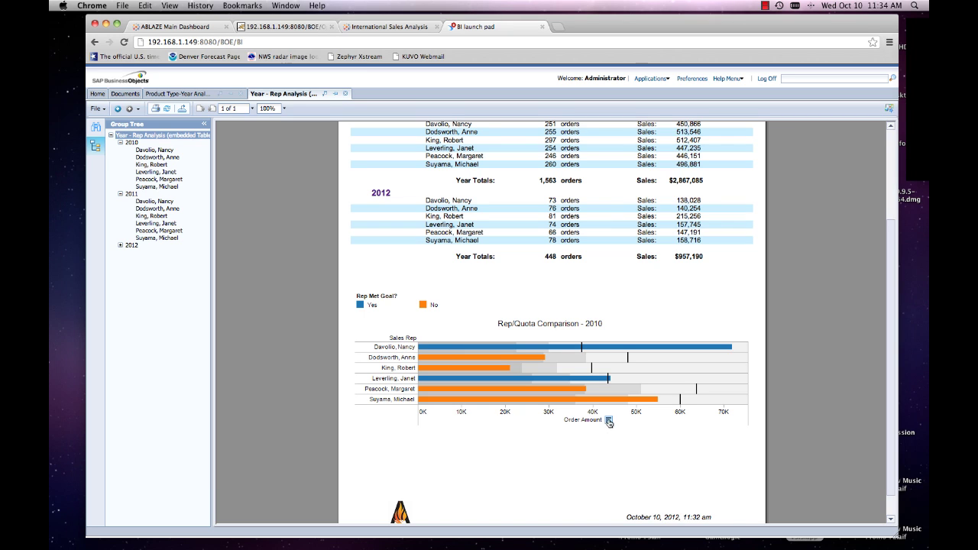
{"action": "left_click", "coordinate": [609, 421]}
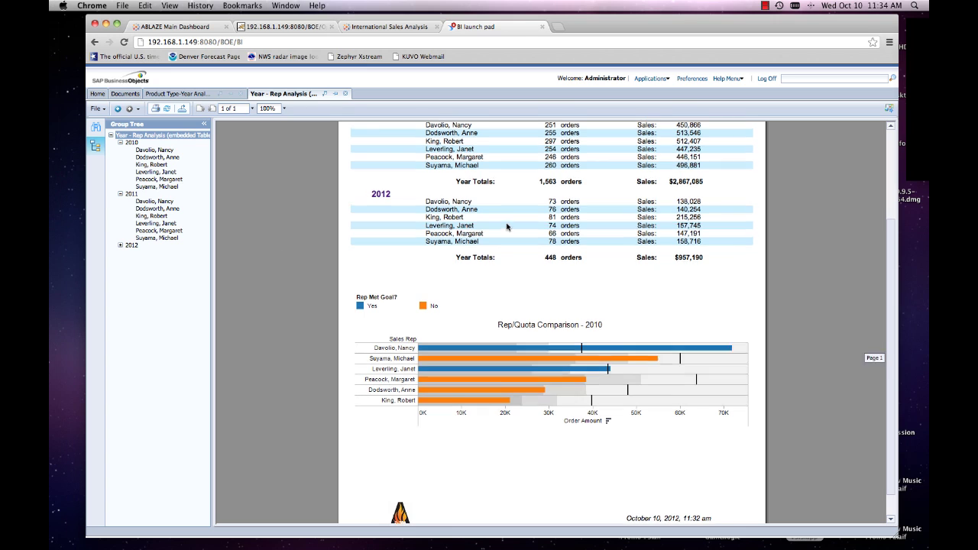
{"action": "mouse_move", "coordinate": [583, 349]}
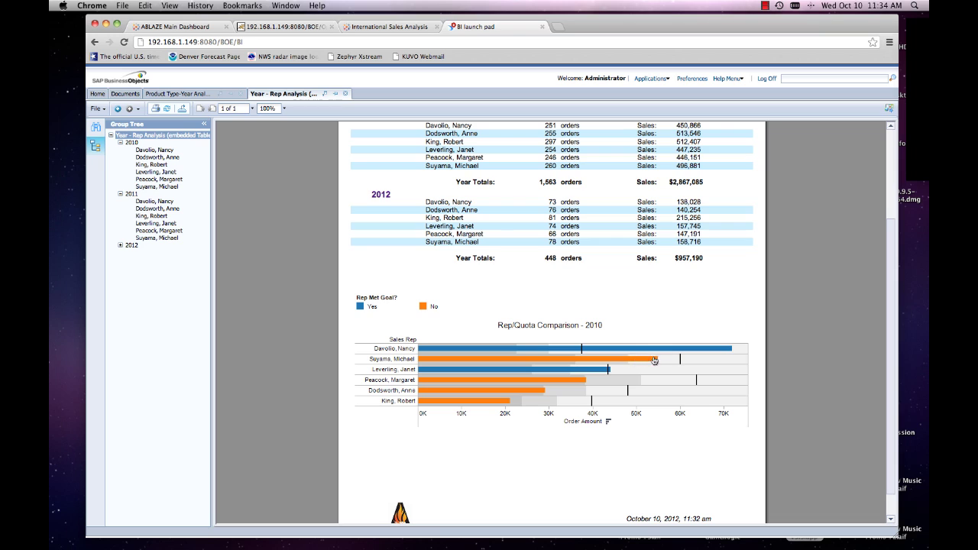
{"action": "mouse_move", "coordinate": [681, 363]}
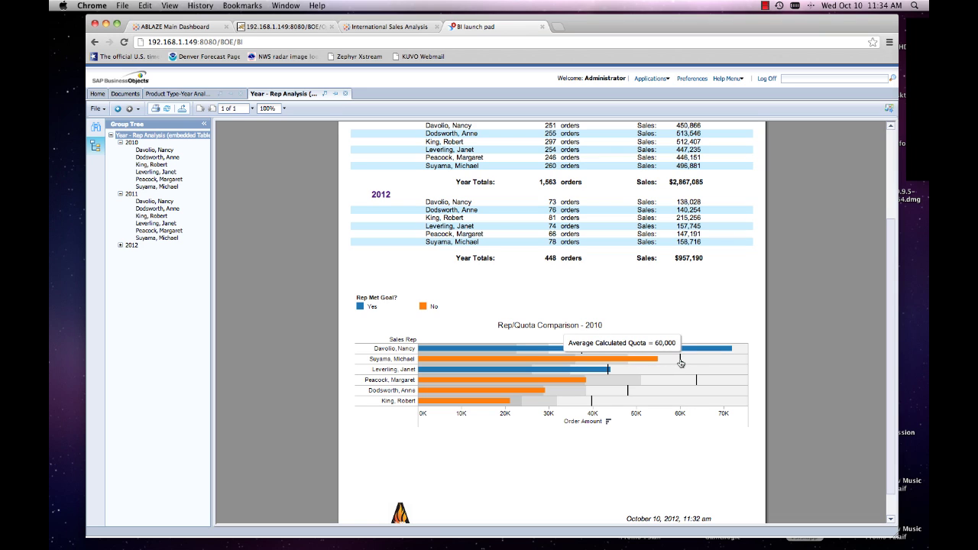
{"action": "mouse_move", "coordinate": [647, 363]}
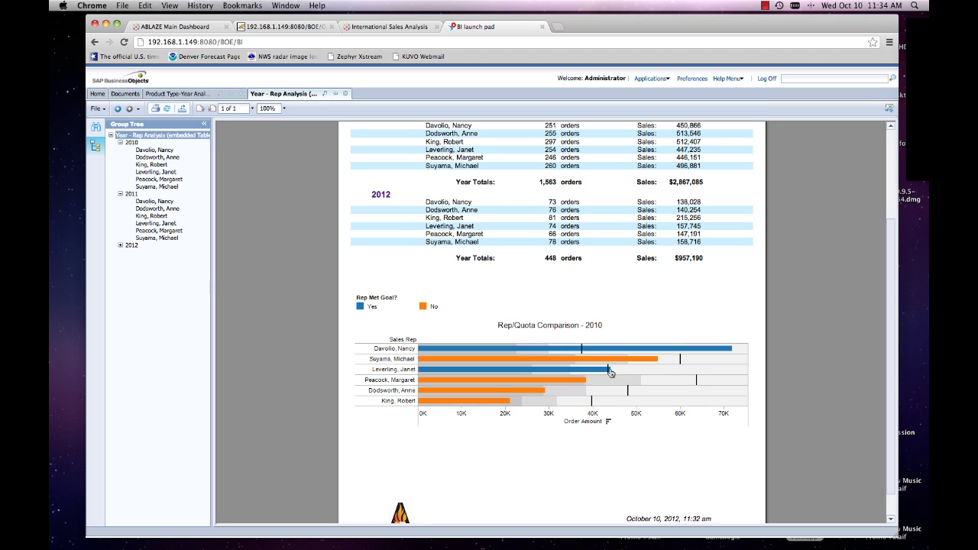
{"action": "mouse_move", "coordinate": [610, 372]}
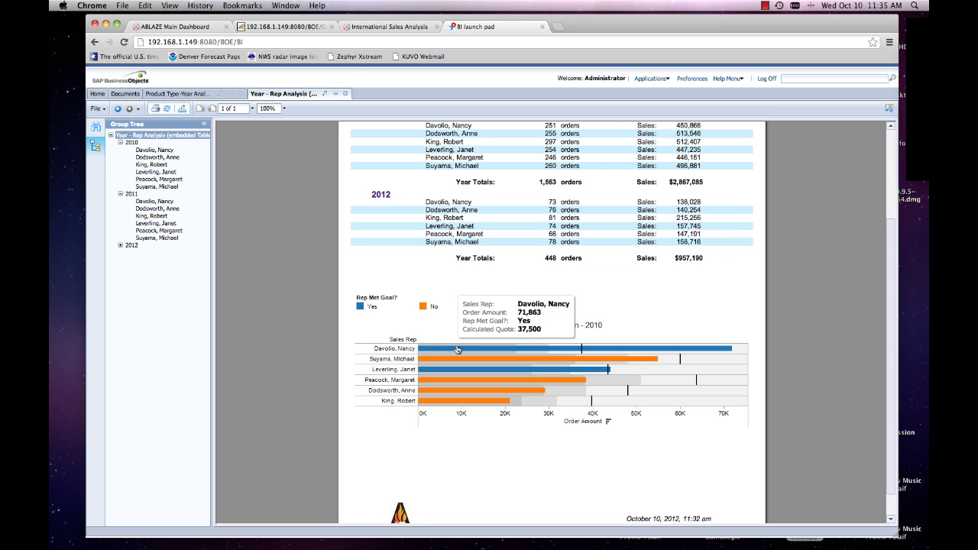
{"action": "mouse_move", "coordinate": [456, 372]}
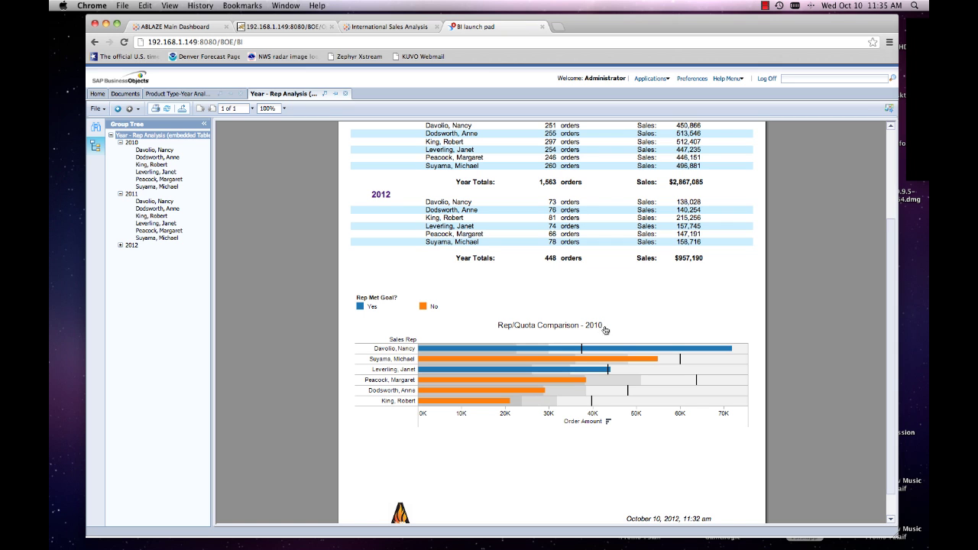
Show the 2011 figures in the embedded Rep/Quota bullet chart.
{"action": "scroll", "coordinate": [689, 305], "scroll_direction": "up", "scroll_amount": 3}
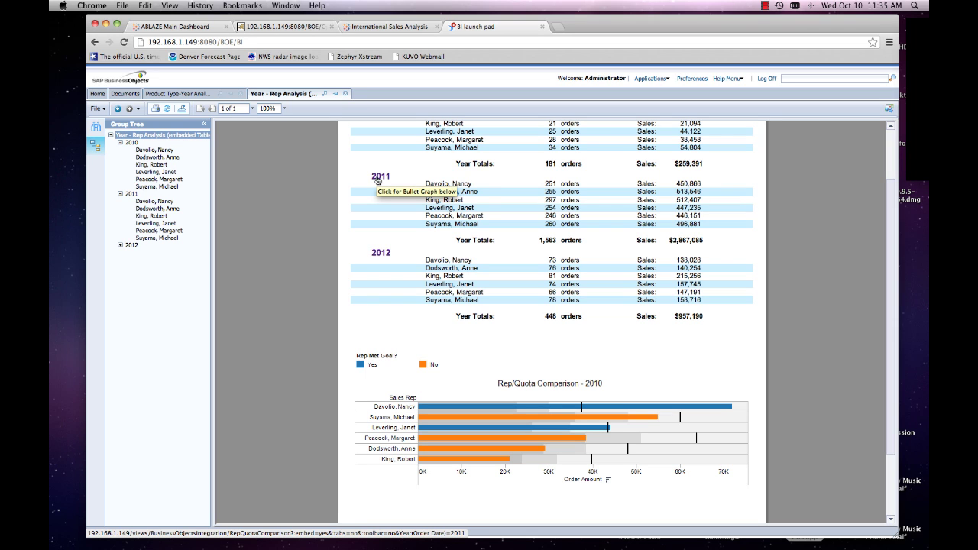
{"action": "left_click", "coordinate": [378, 177]}
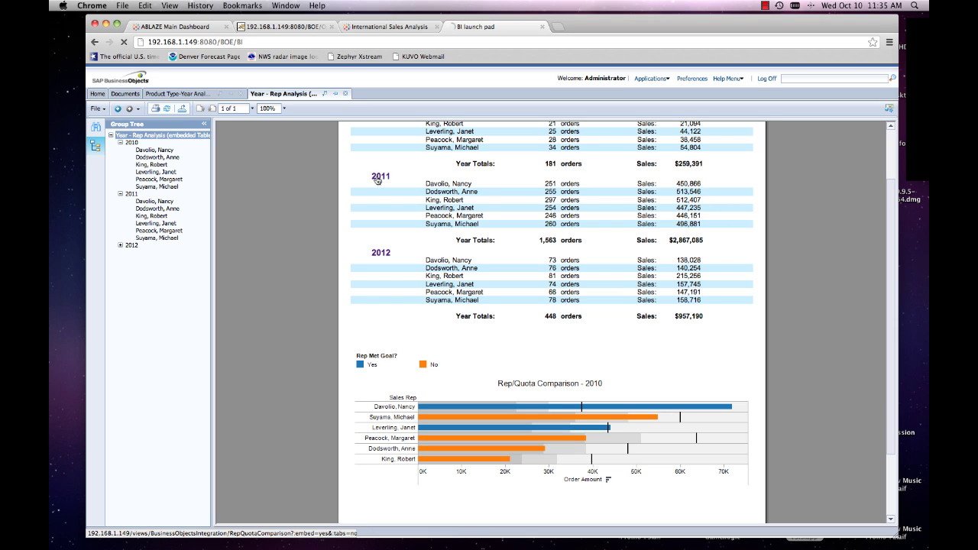
{"action": "scroll", "coordinate": [718, 343], "scroll_direction": "down", "scroll_amount": 2}
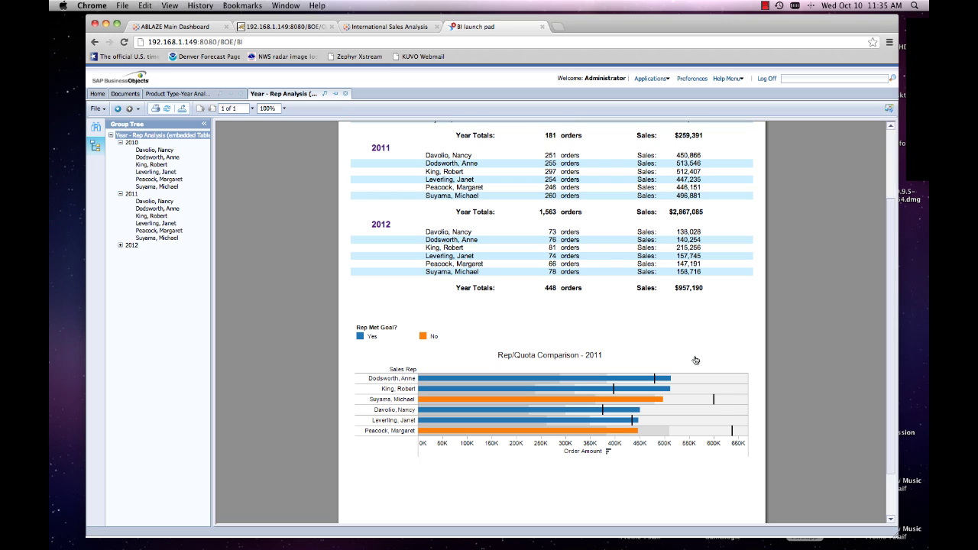
Switch the bullet chart to the 2012 figures, where only one rep meets goal.
{"action": "mouse_move", "coordinate": [715, 403]}
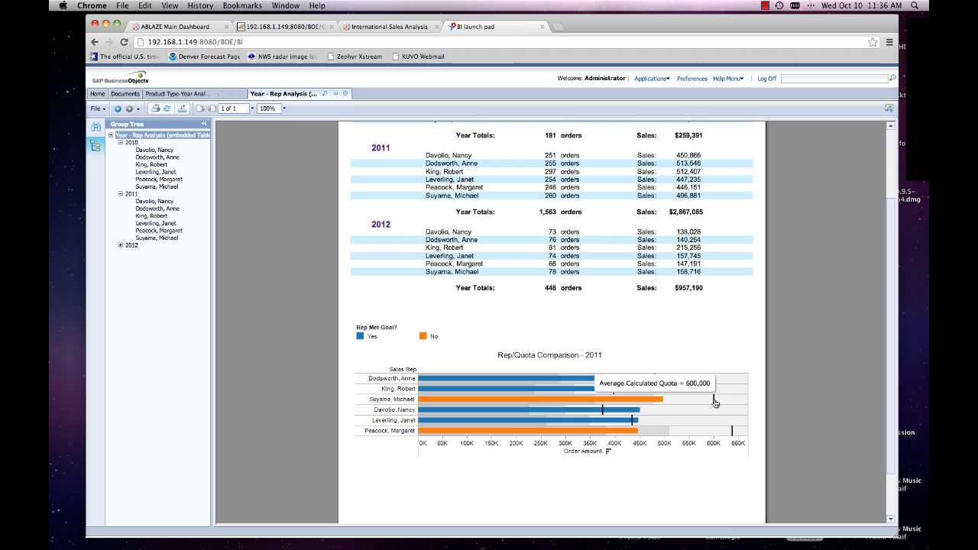
{"action": "mouse_move", "coordinate": [732, 432]}
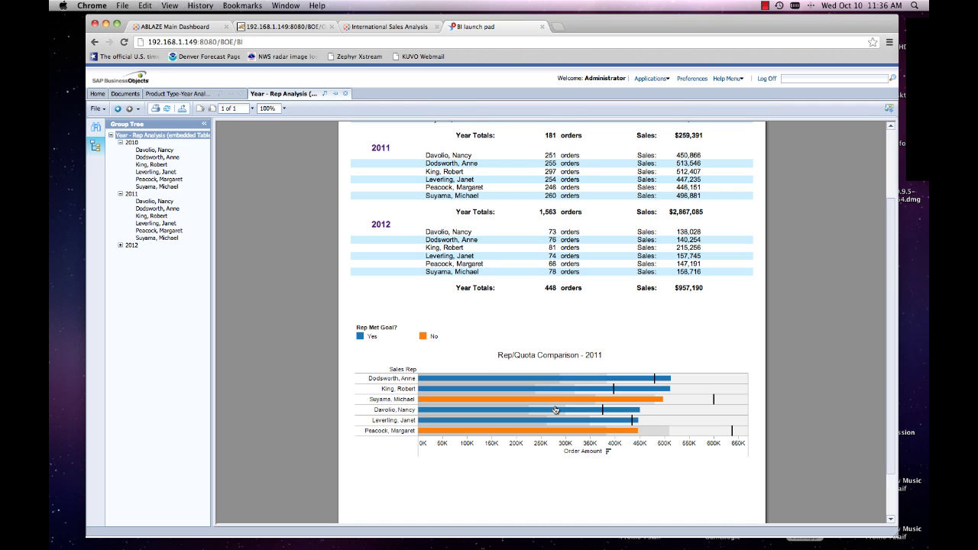
{"action": "left_click", "coordinate": [378, 229]}
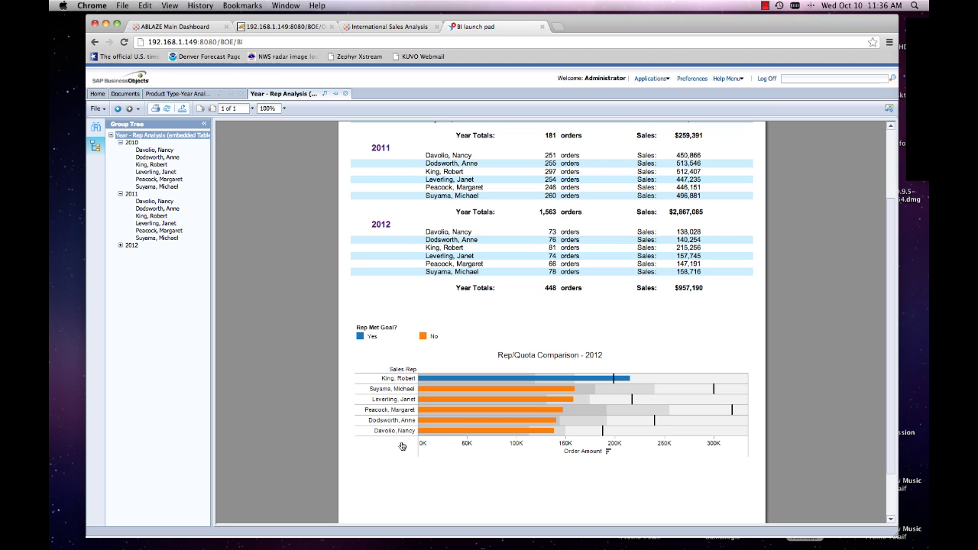
{"action": "scroll", "coordinate": [721, 334], "scroll_direction": "up", "scroll_amount": 3}
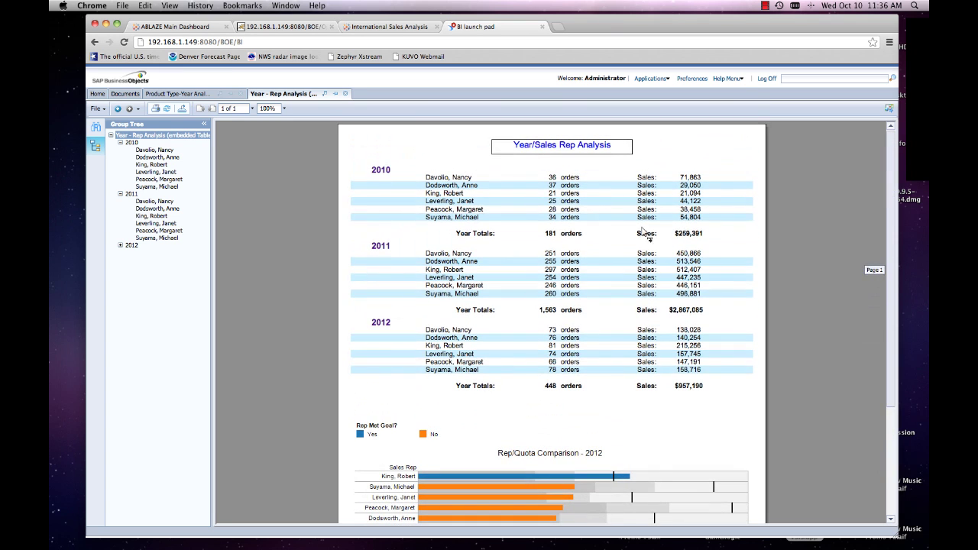
{"action": "left_click", "coordinate": [456, 186]}
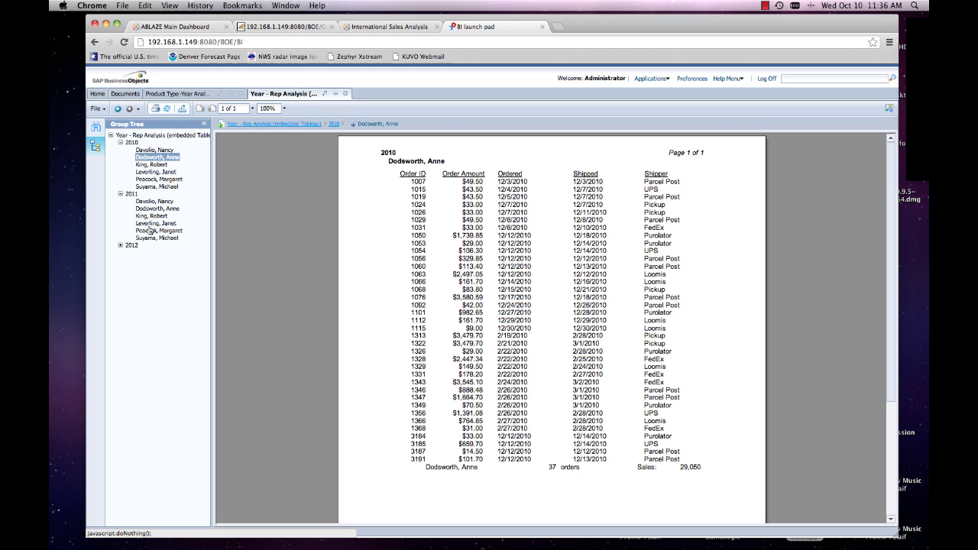
{"action": "left_click", "coordinate": [272, 125]}
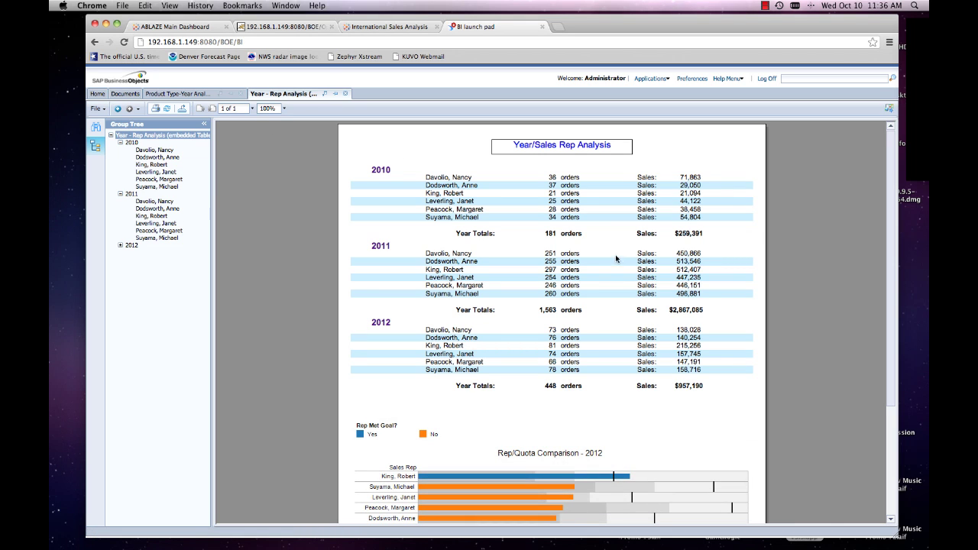
{"action": "scroll", "coordinate": [725, 289], "scroll_direction": "down", "scroll_amount": 5}
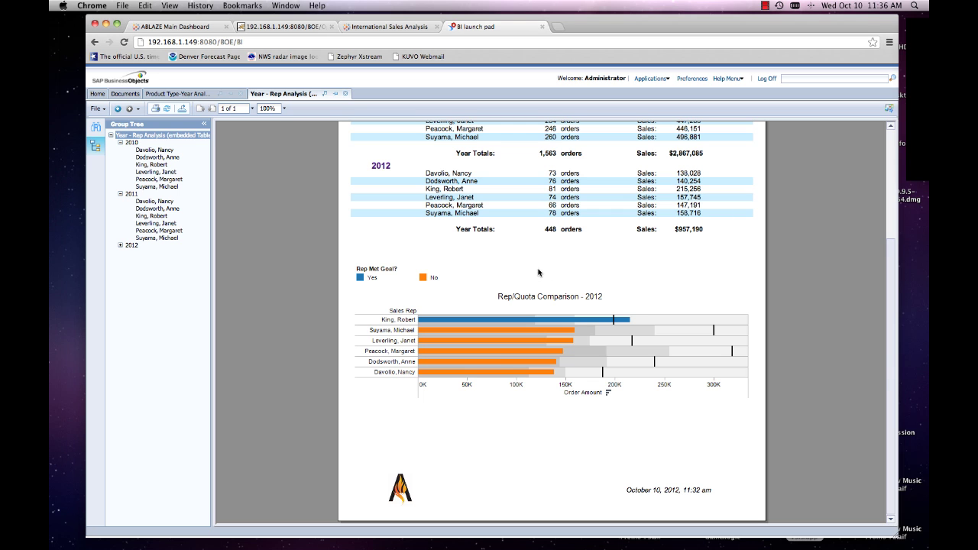
Switch the embedded chart back to 2011 and sort reps by order amount, largest first.
{"action": "scroll", "coordinate": [538, 271], "scroll_direction": "up", "scroll_amount": 2}
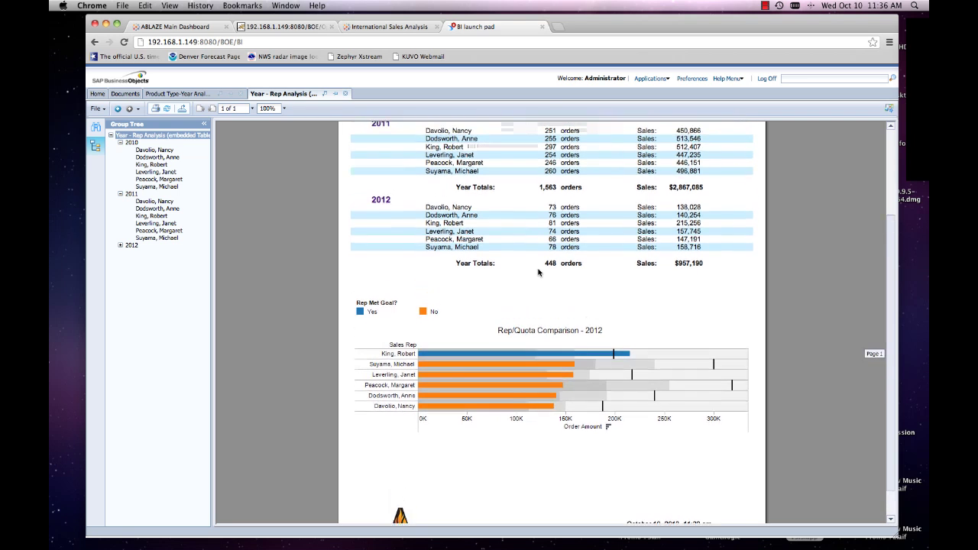
{"action": "left_click", "coordinate": [381, 127]}
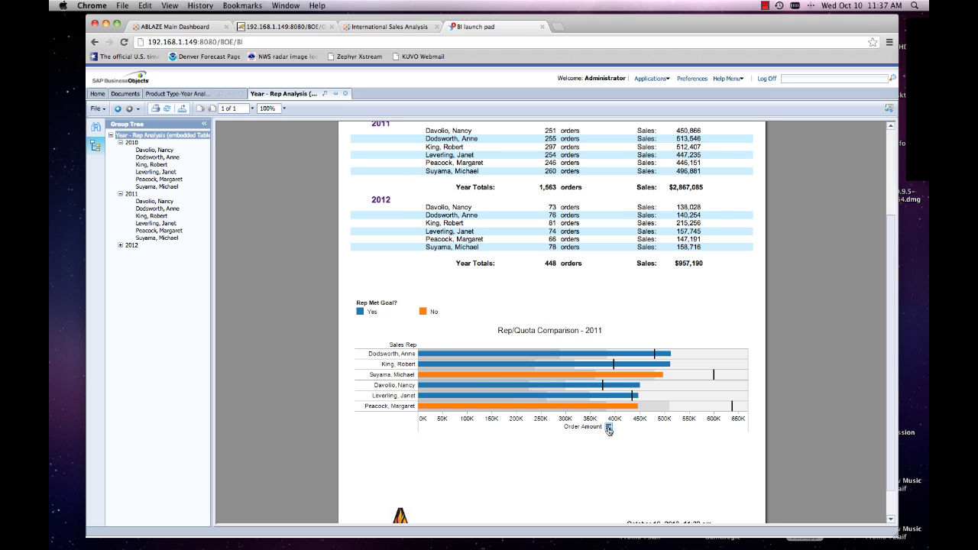
{"action": "mouse_move", "coordinate": [600, 410]}
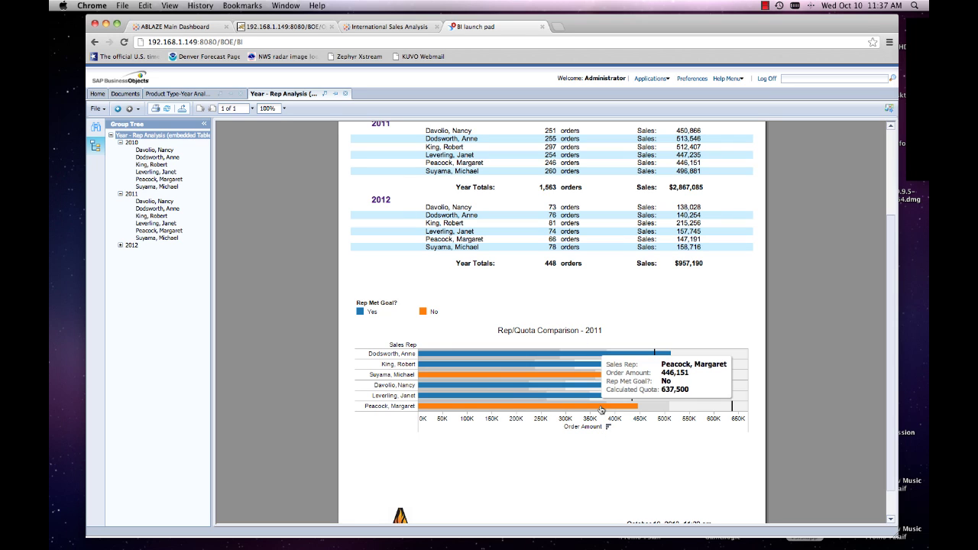
{"action": "left_click", "coordinate": [608, 427]}
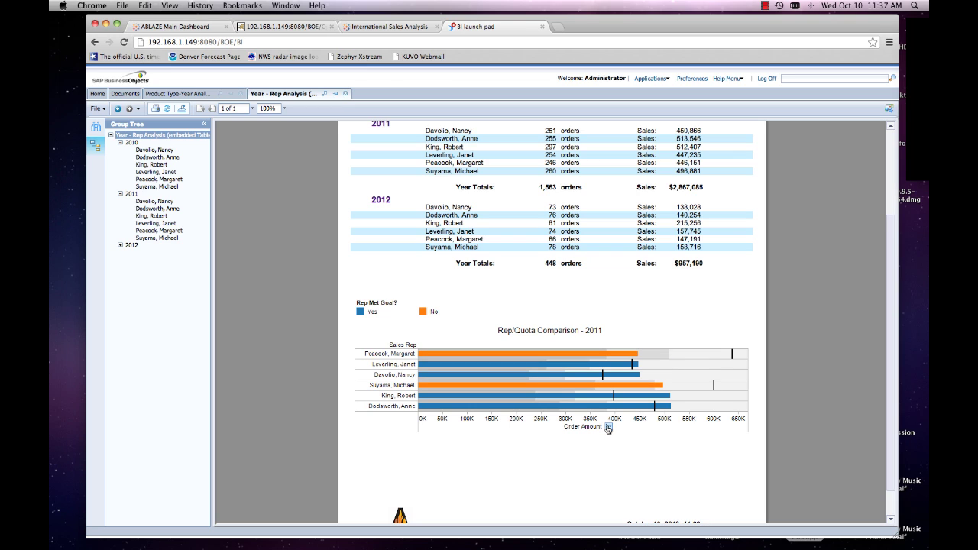
{"action": "left_click", "coordinate": [608, 428]}
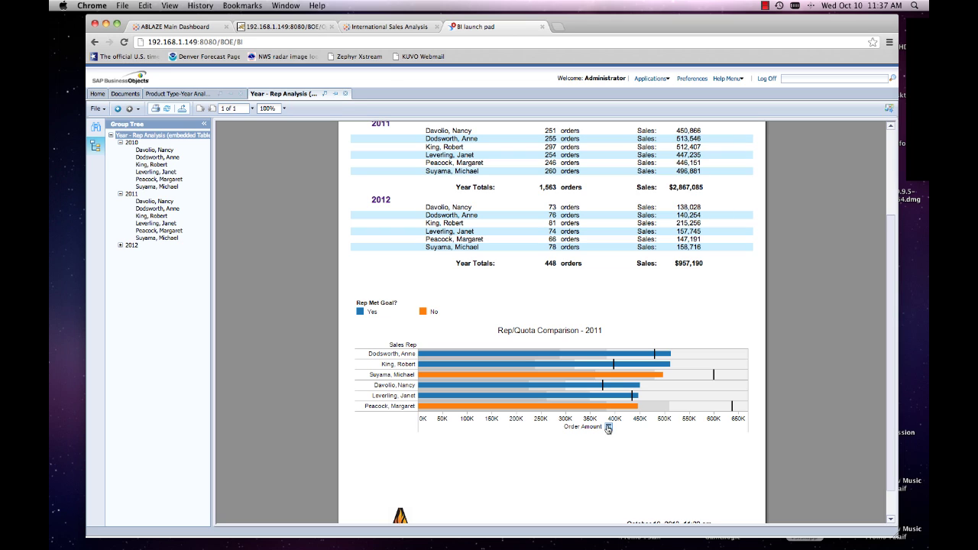
Switch to the Keynote presentation and advance to the Techniques Used slide.
{"action": "key", "text": "super+Tab"}
{"action": "key", "text": "super+Tab"}
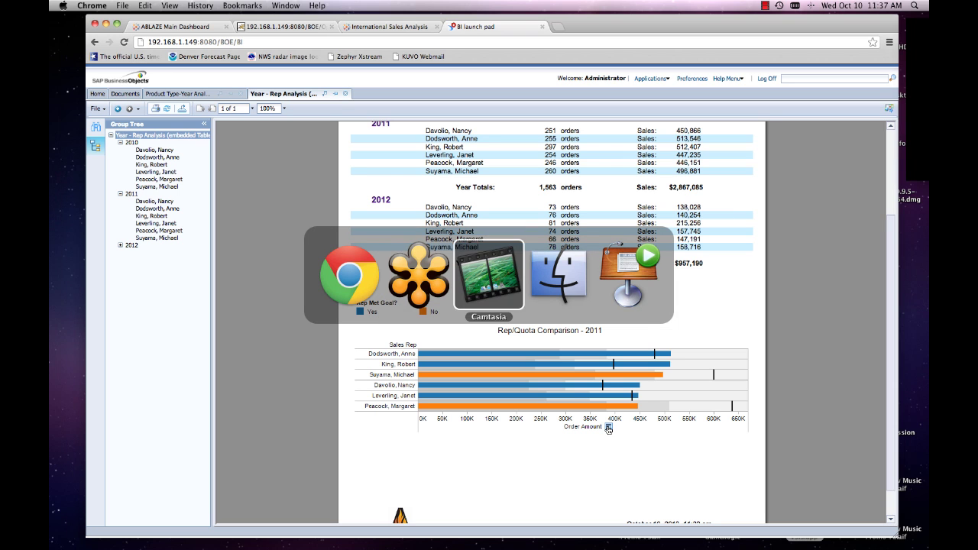
{"action": "key", "text": "super+Tab"}
{"action": "key", "text": "super+Tab"}
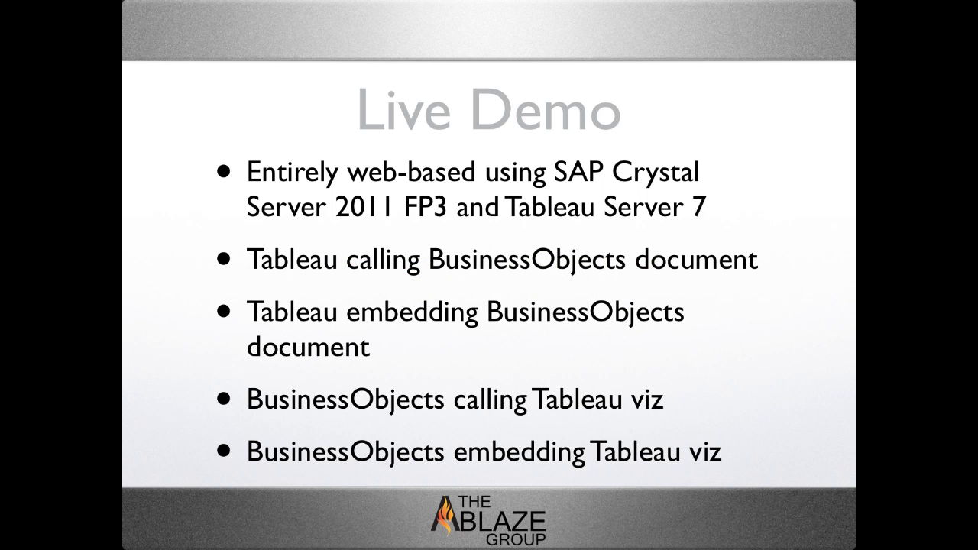
{"action": "key", "text": "Right"}
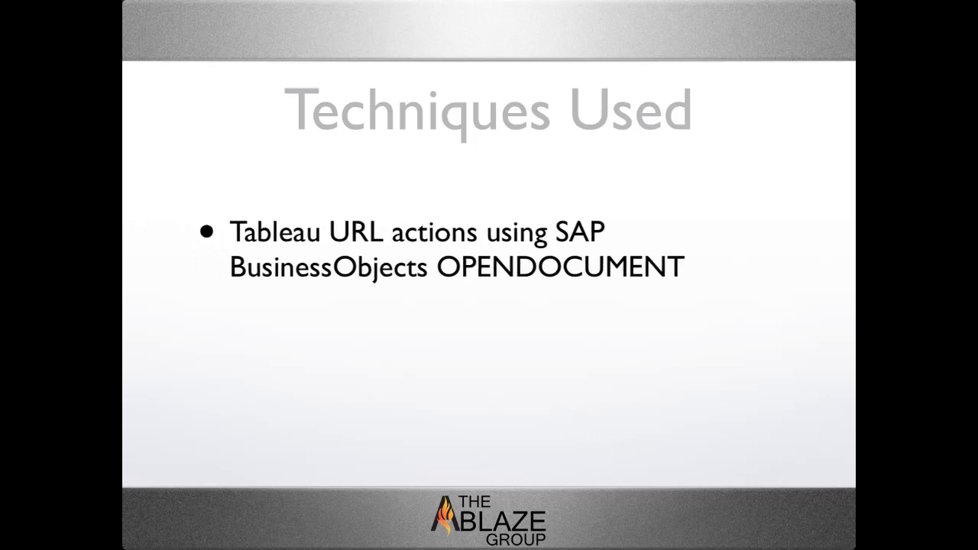